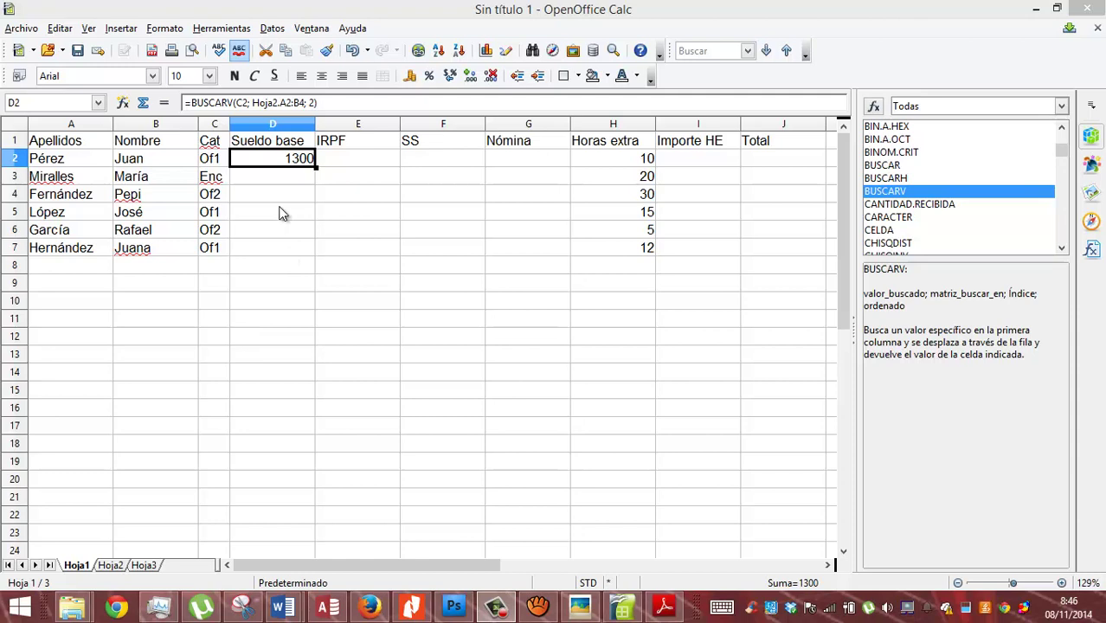
- Rename the sheet Hoja2 as Sueldos
click(111, 565)
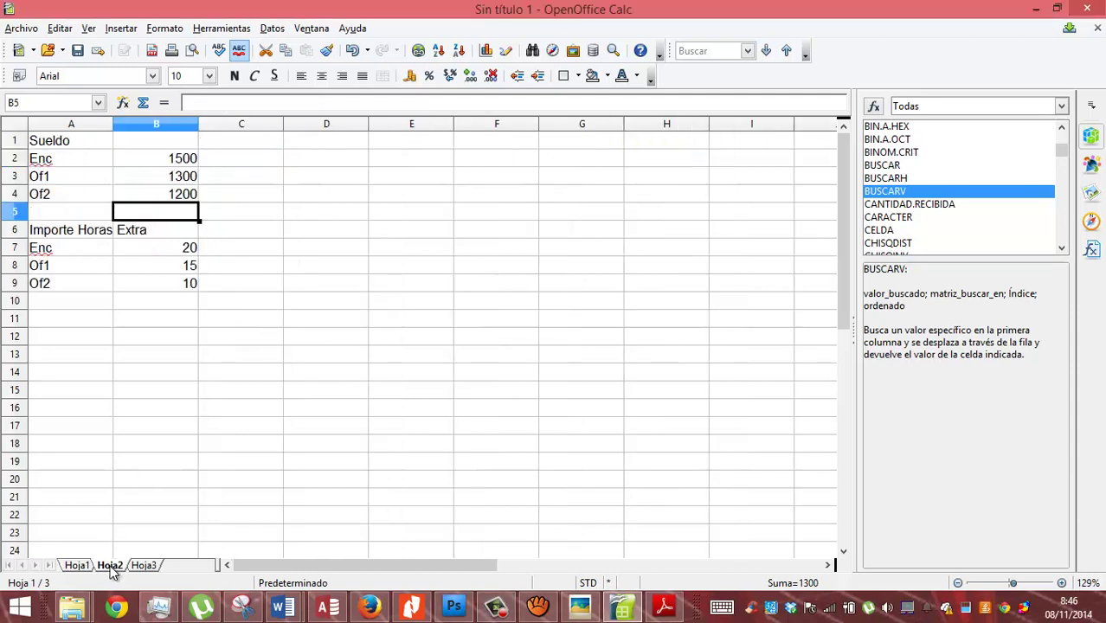
right_click(110, 567)
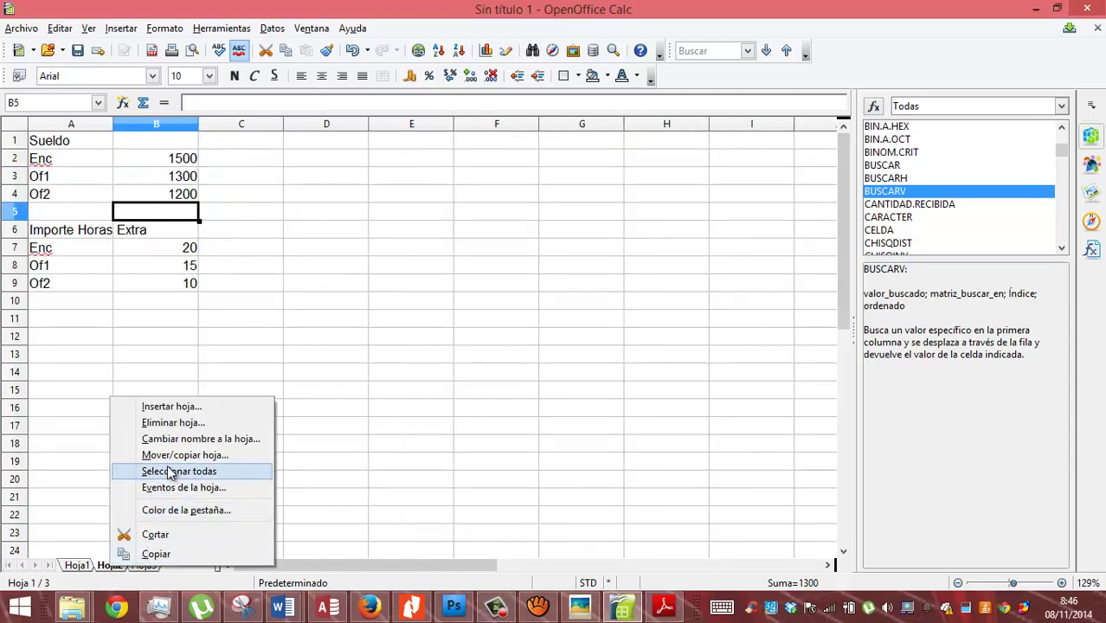
click(189, 439)
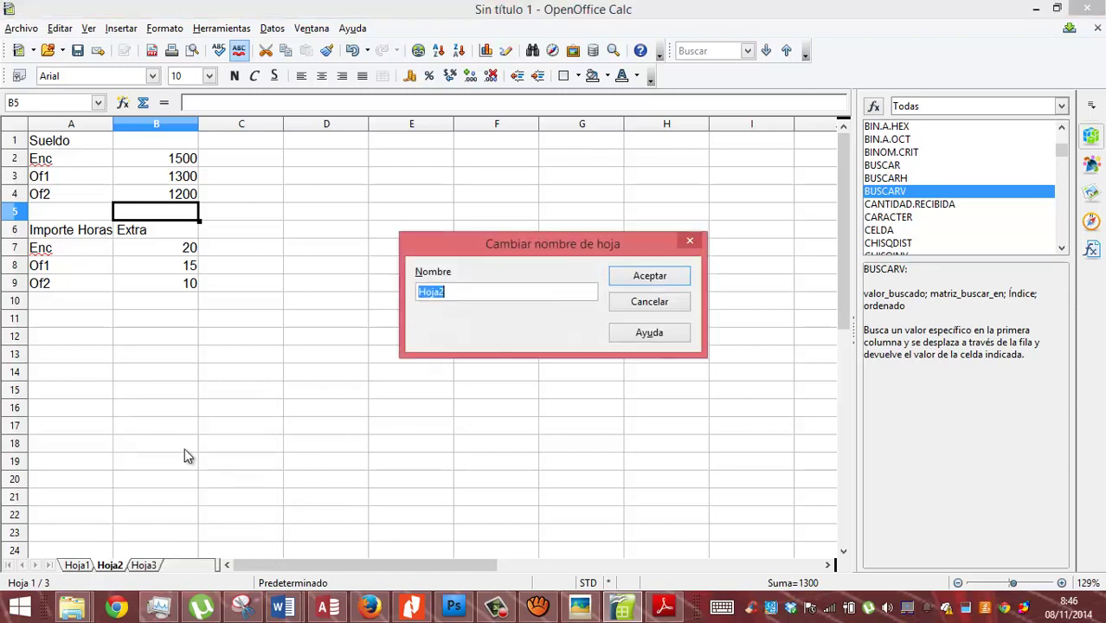
text(Sueldos)
key(Return)
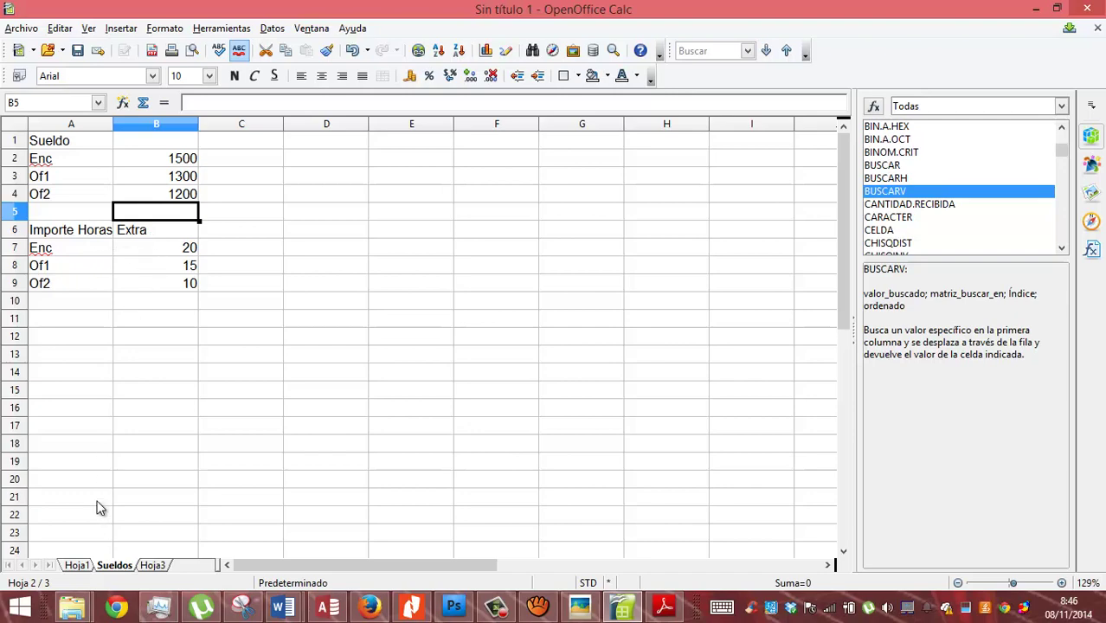
- Clear cell D2 on Hoja1 and begin a new BUSCARV formula there with C2 as the lookup value
click(78, 565)
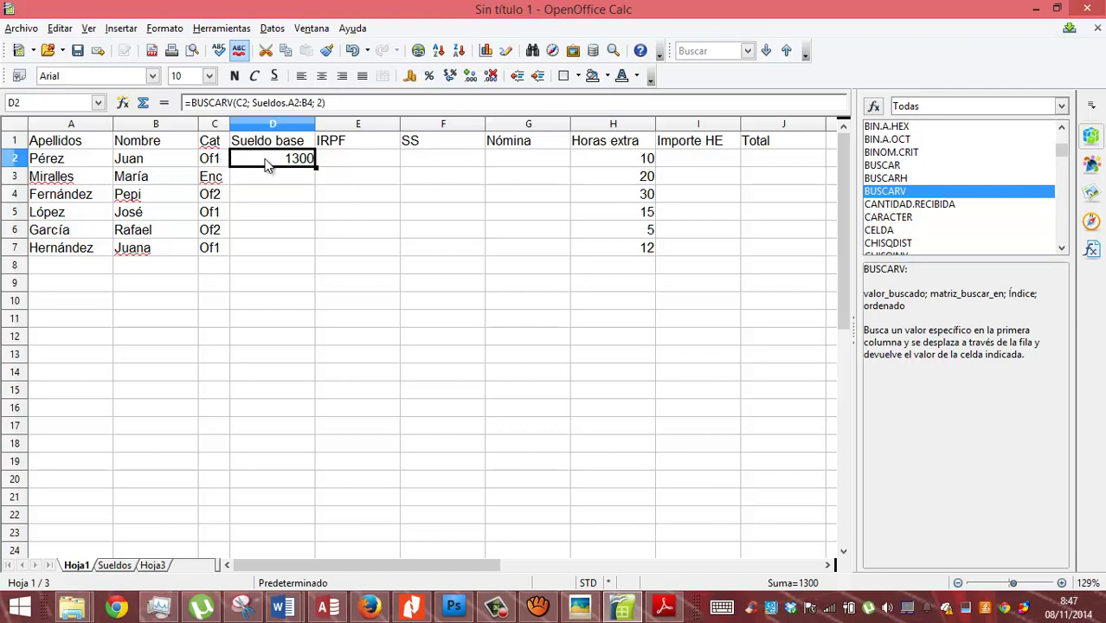
key(Delete)
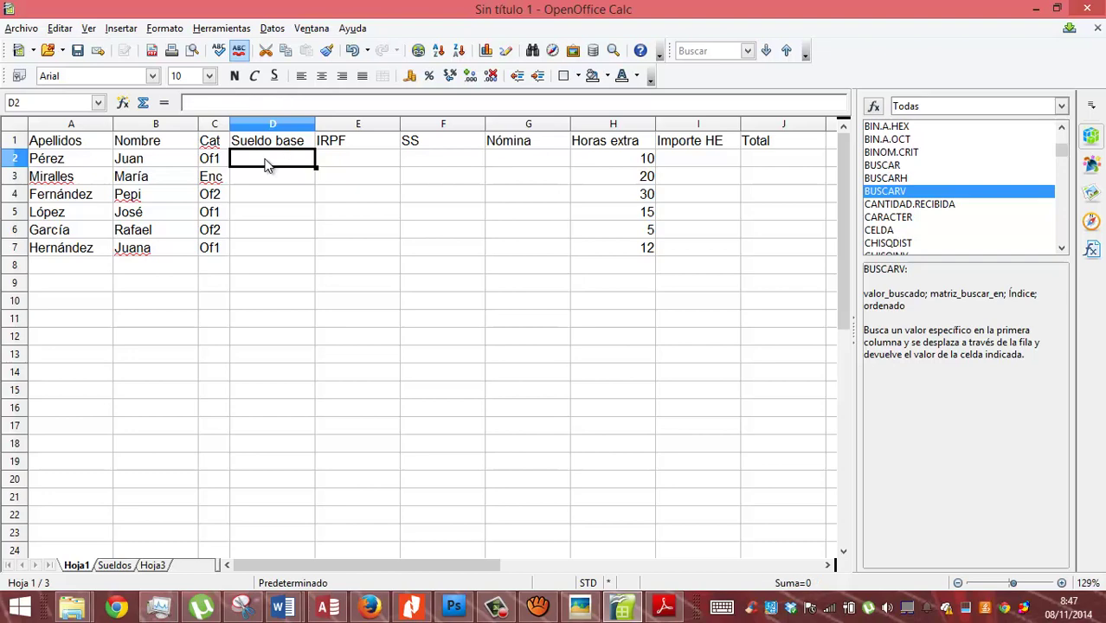
text(=bu)
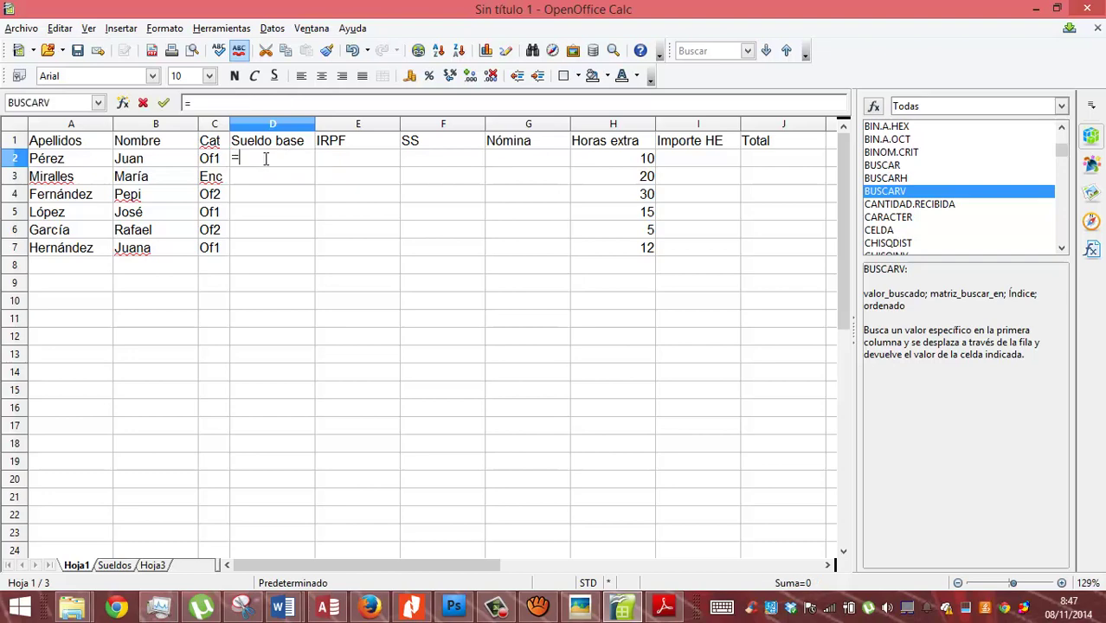
key(BackSpace)
key(BackSpace)
text(BUSC)
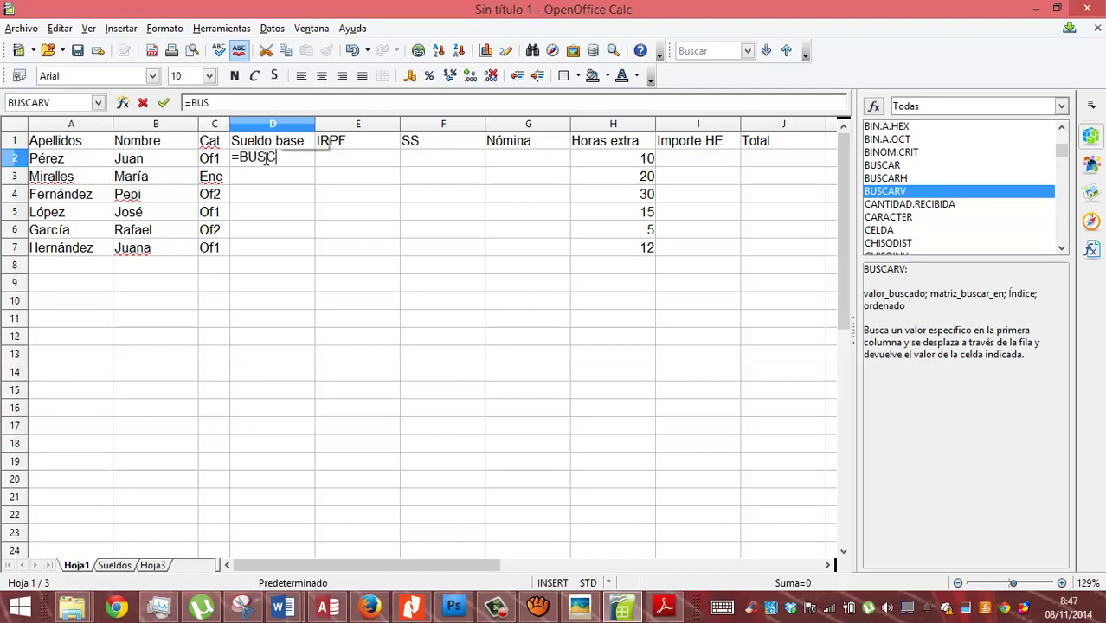
text(ARV()
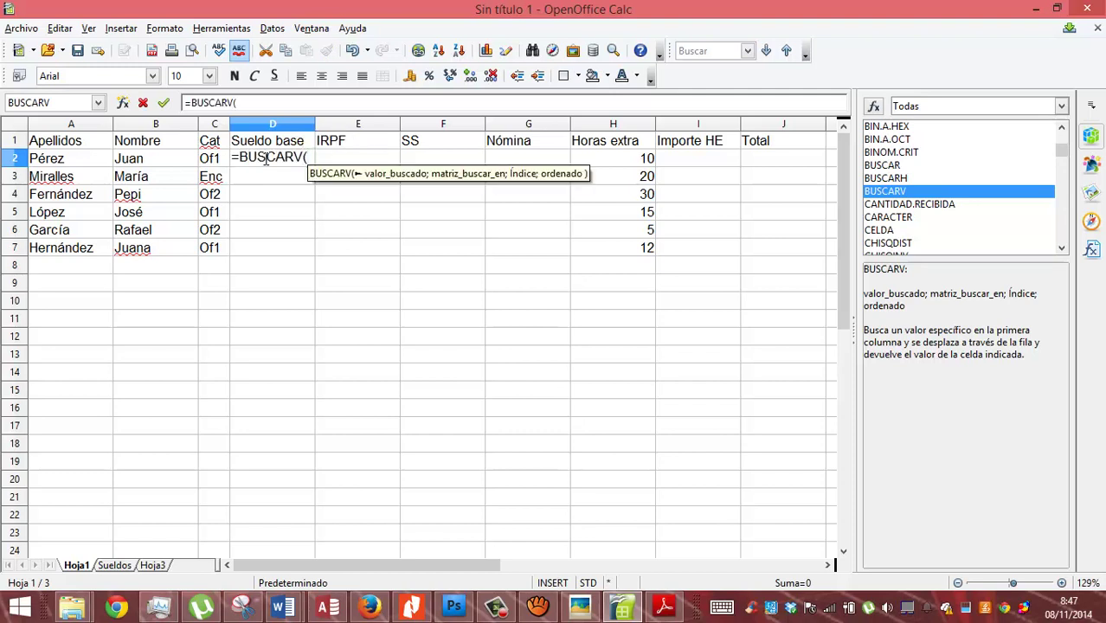
click(214, 160)
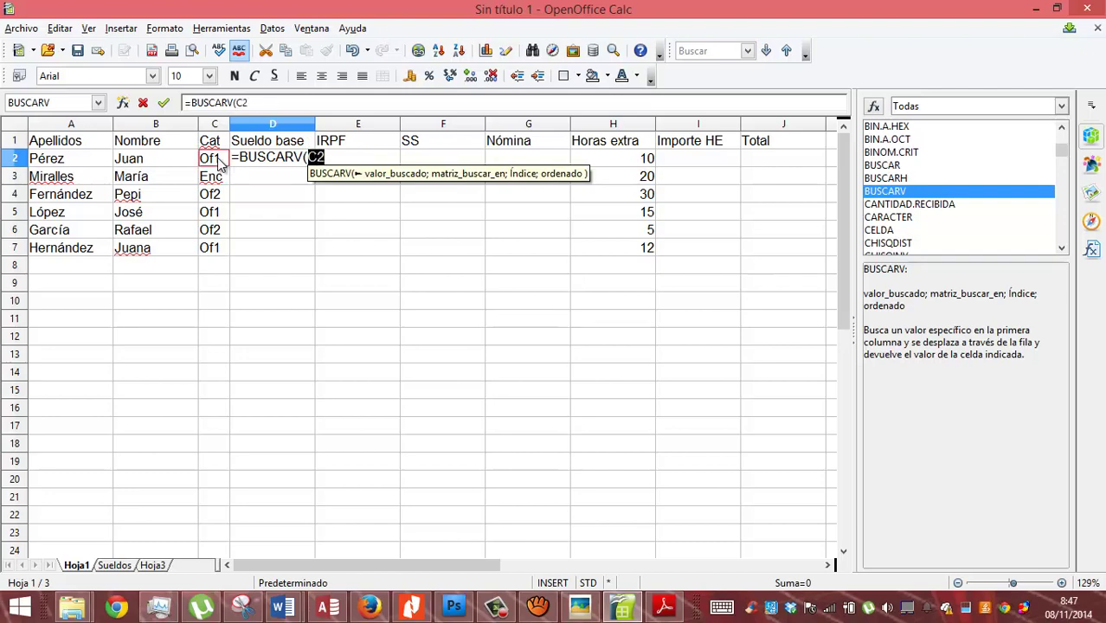
text(;)
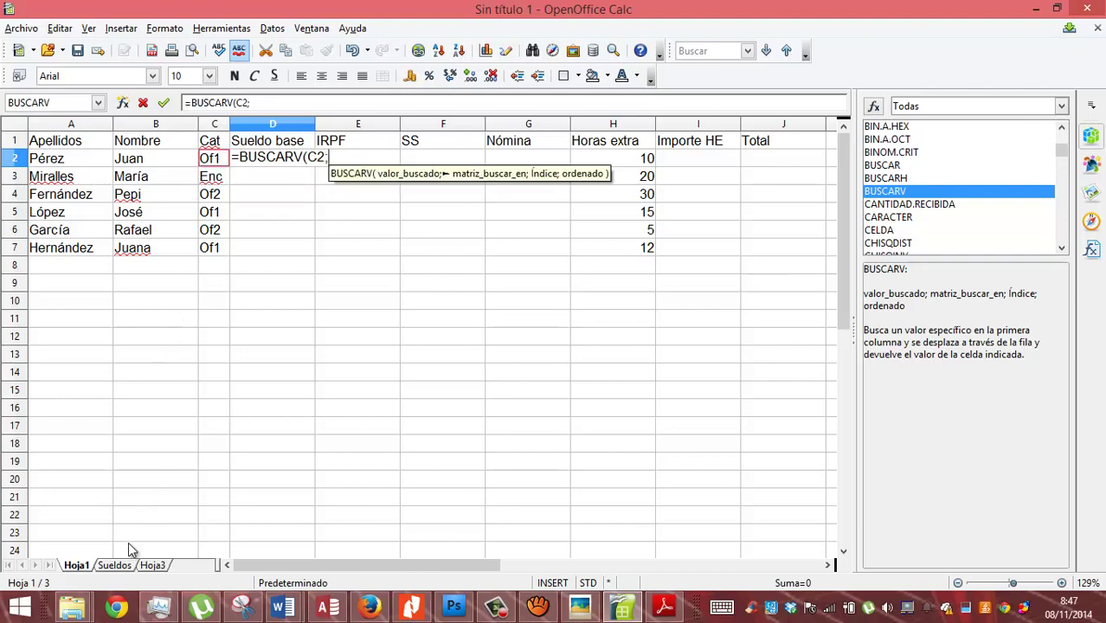
- Complete the D2 formula with the range A2:B4 of the Sueldos sheet and column index 2
click(116, 565)
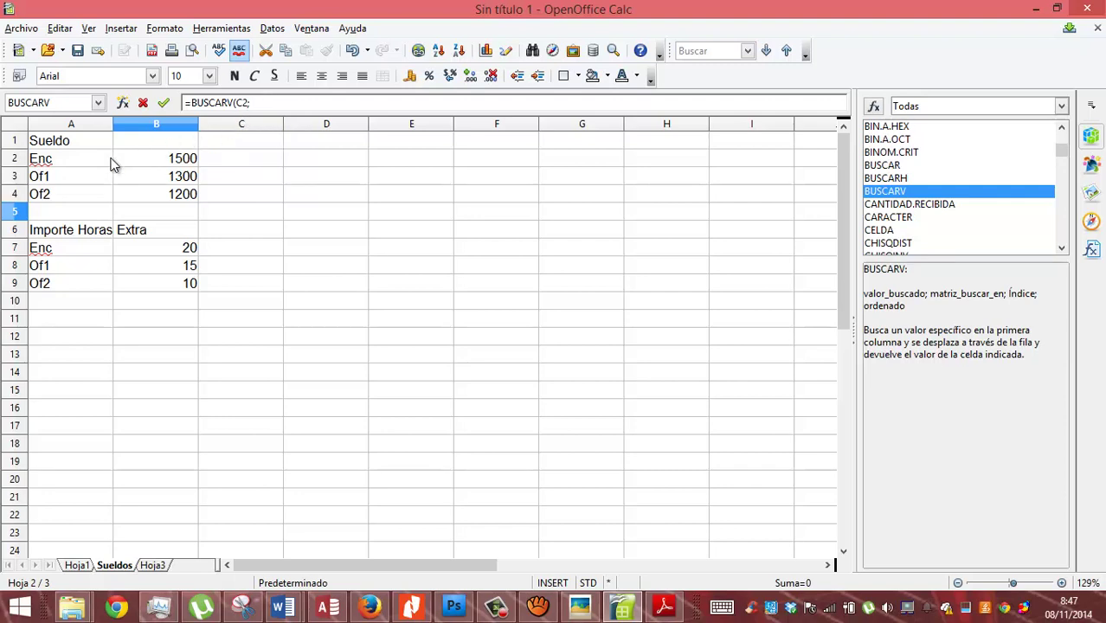
drag(101, 157, 147, 202)
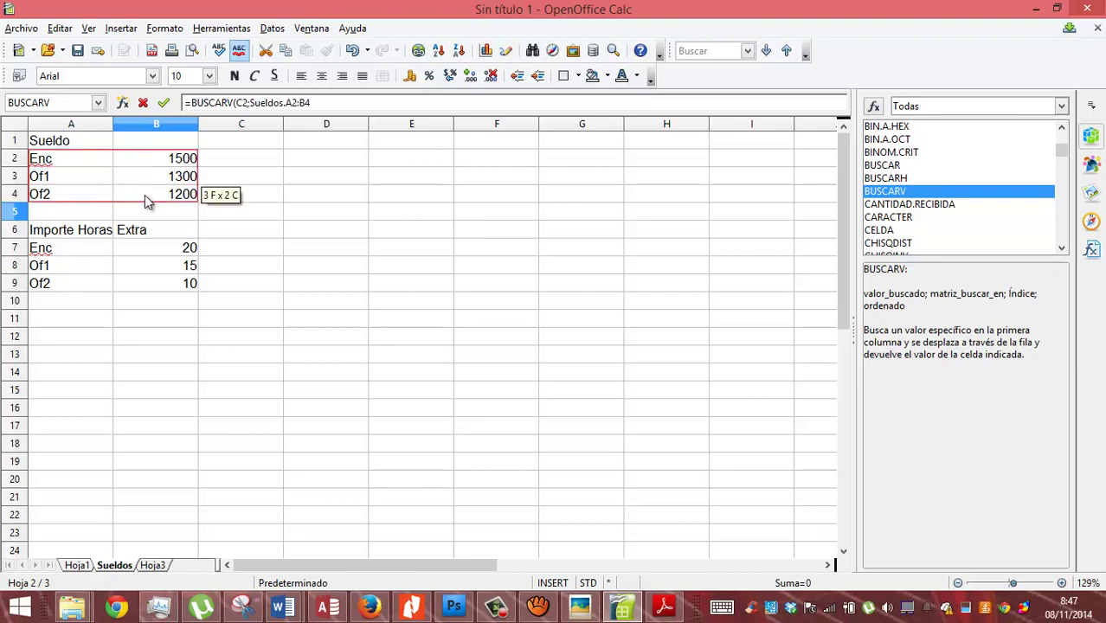
text(;)
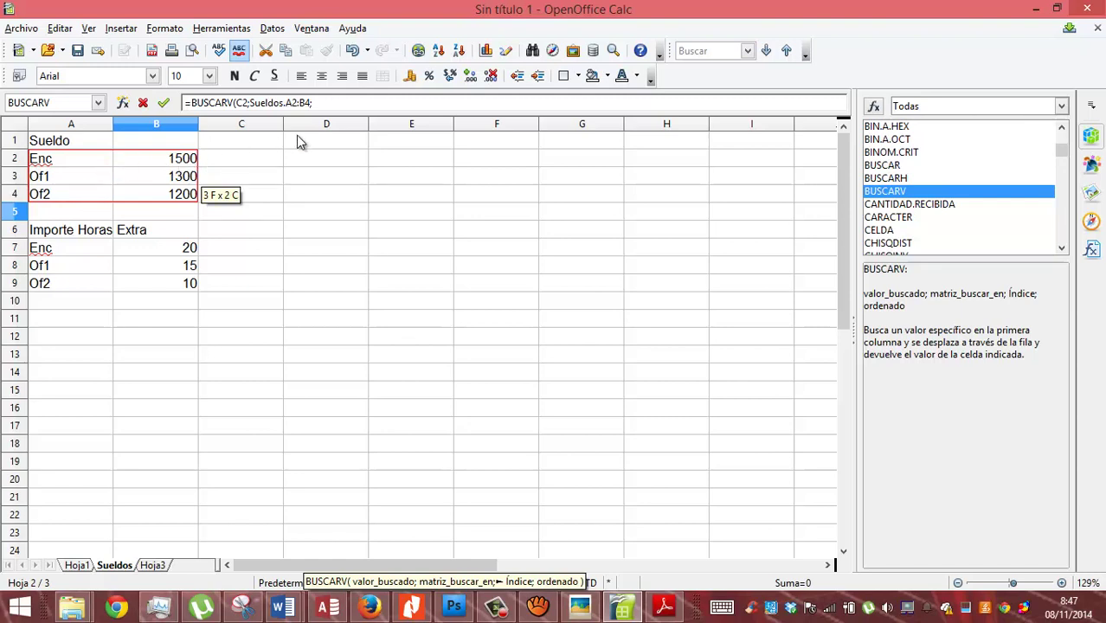
click(326, 103)
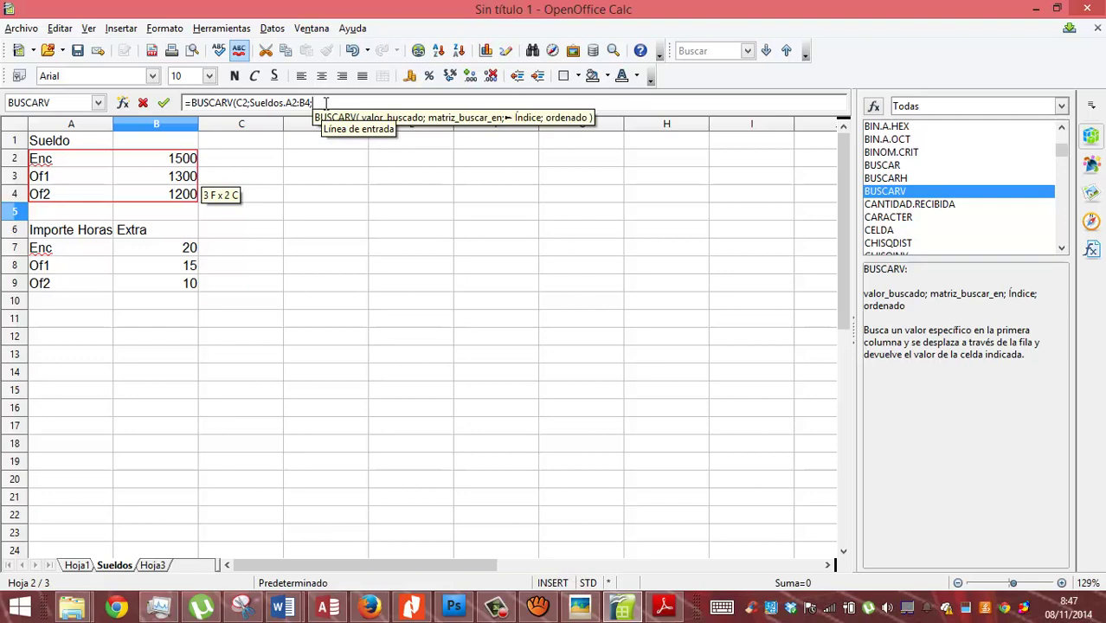
text(2)
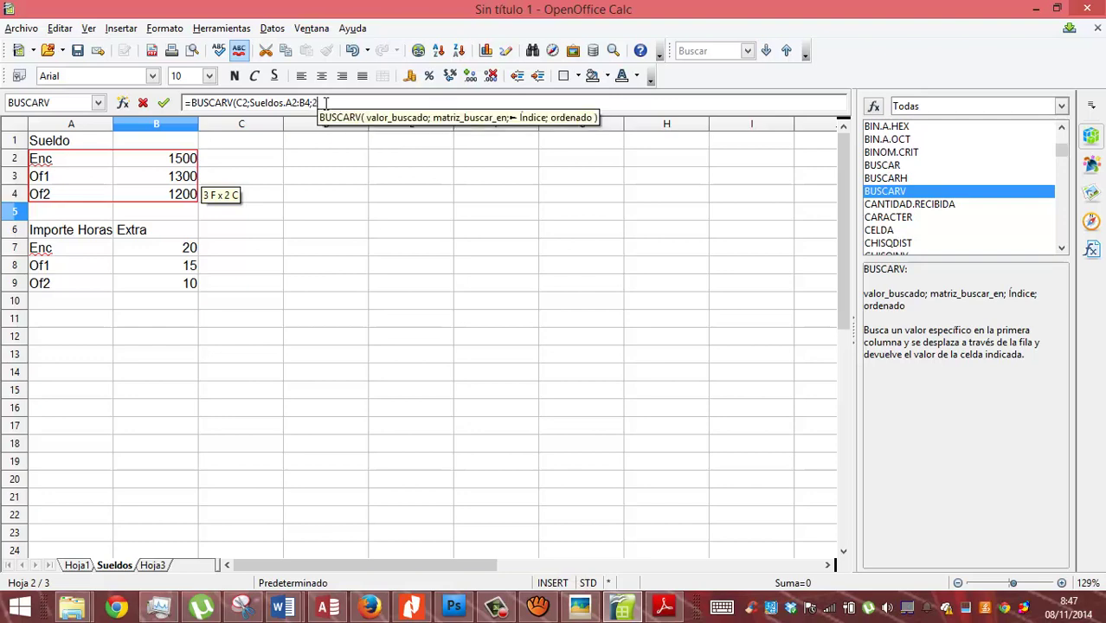
text())
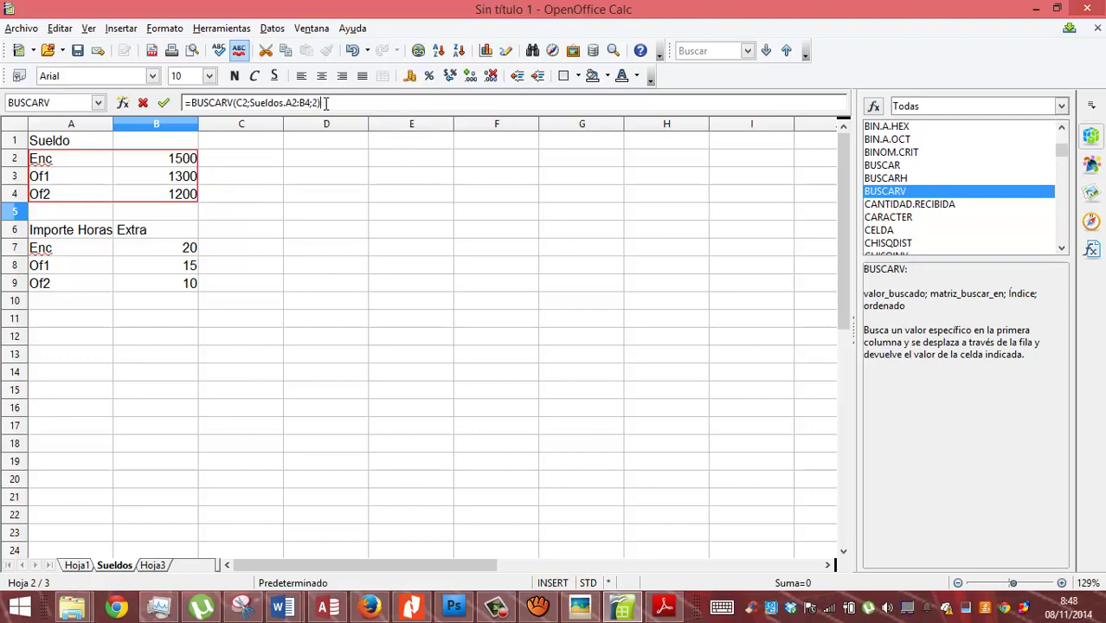
key(Return)
key(Up)
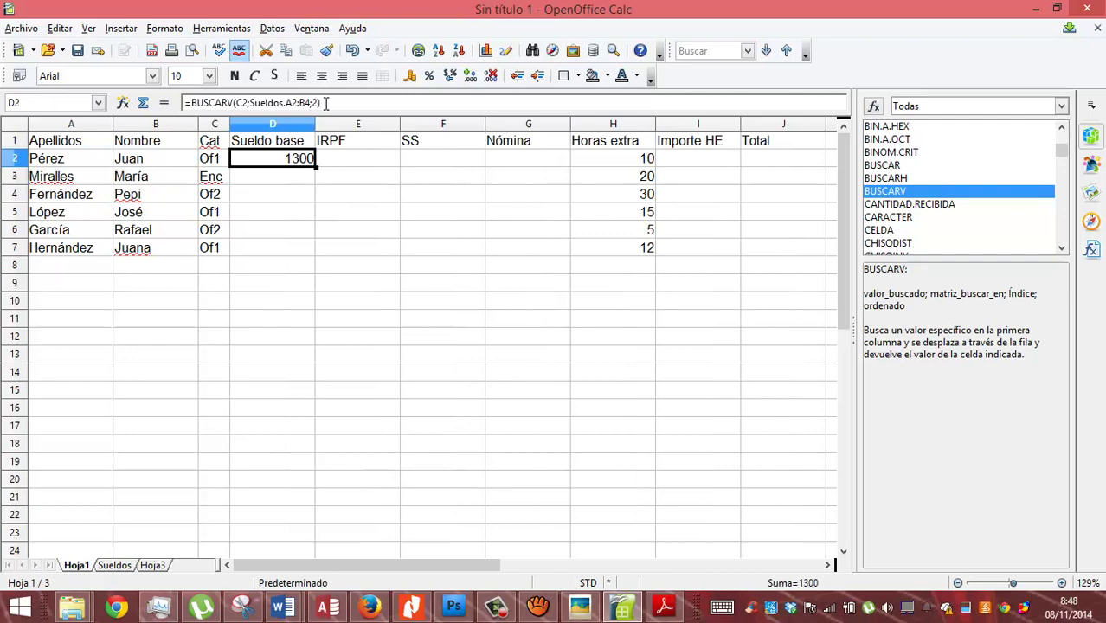
- Check the salary table on Sueldos, try filling the D2 formula down to D7, and compare the formulas in D2 and D3
click(116, 565)
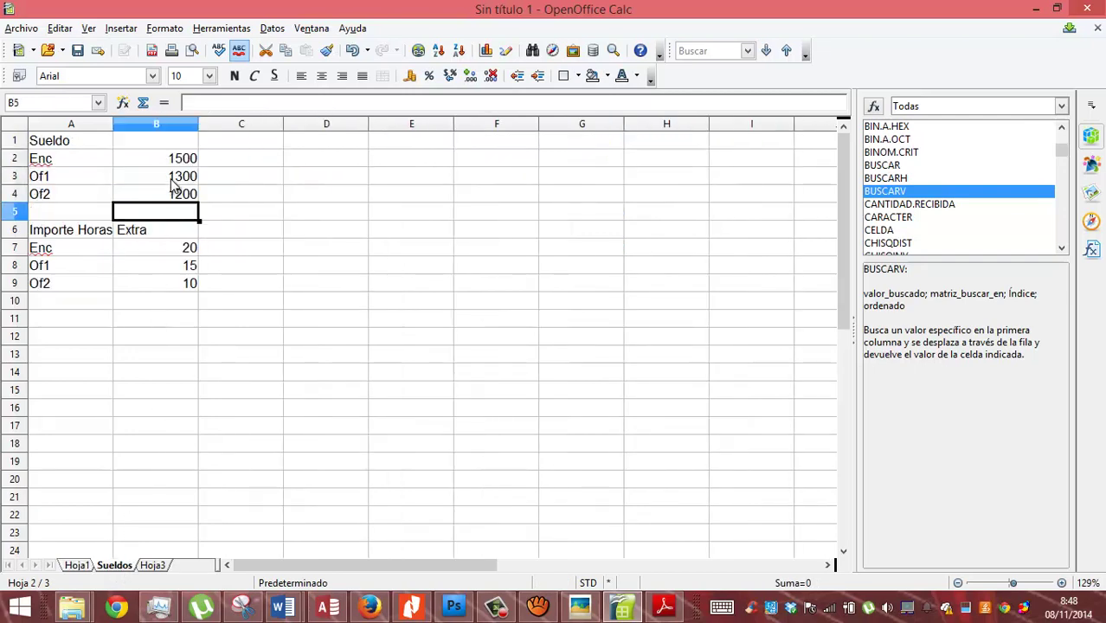
click(85, 567)
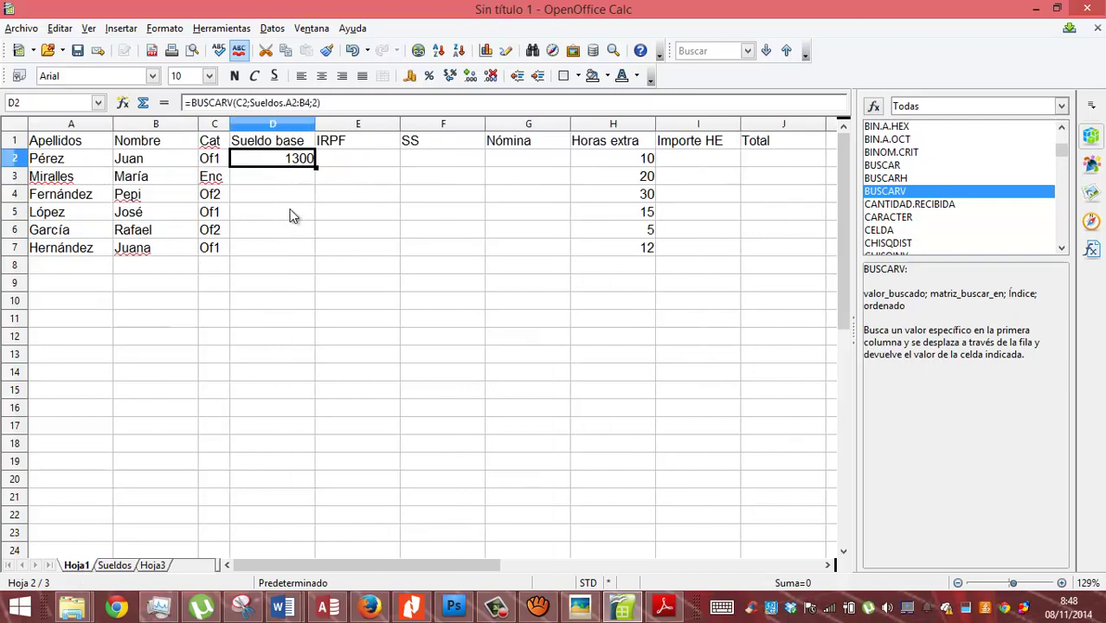
drag(316, 167, 309, 251)
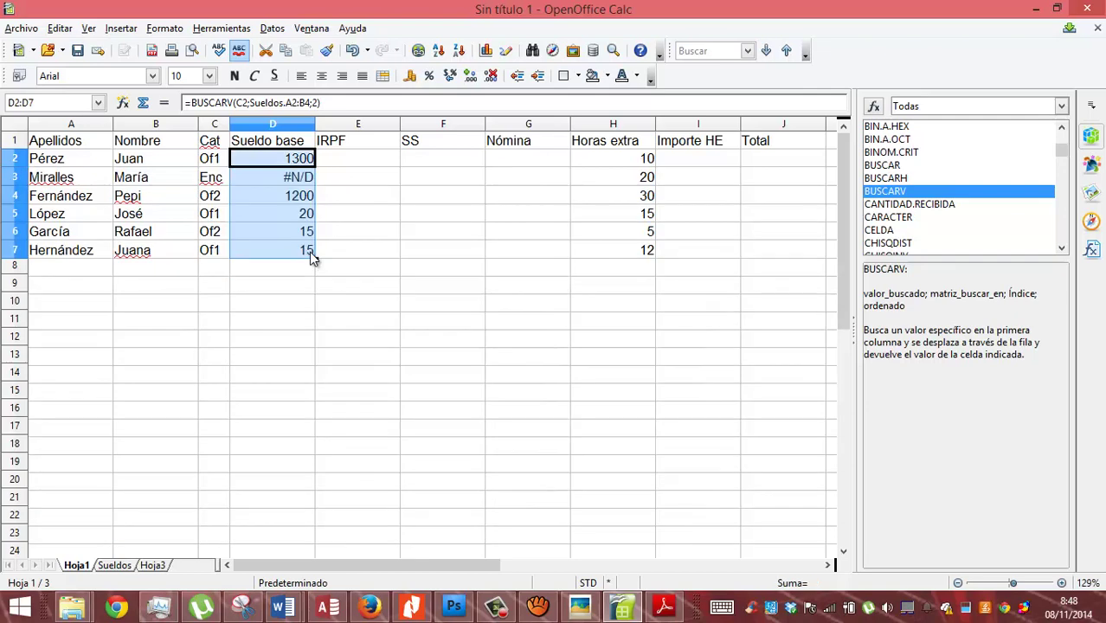
click(310, 163)
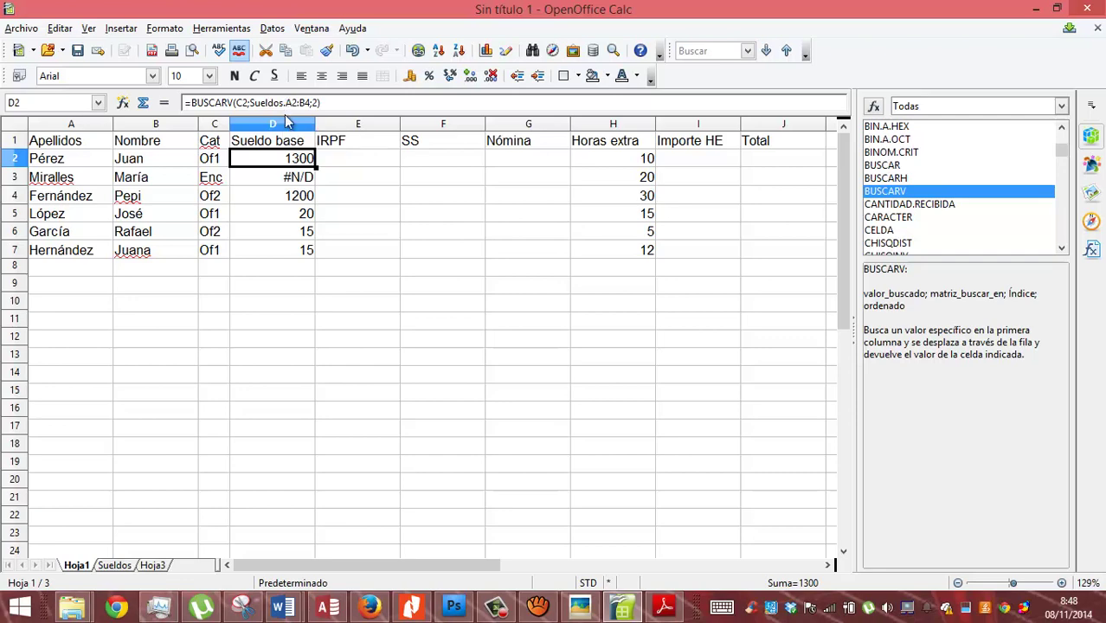
click(277, 179)
- Make the lookup range in the D2 formula absolute as Sueldos.$A$2:$B$4 and fill the formula down to D7
click(275, 161)
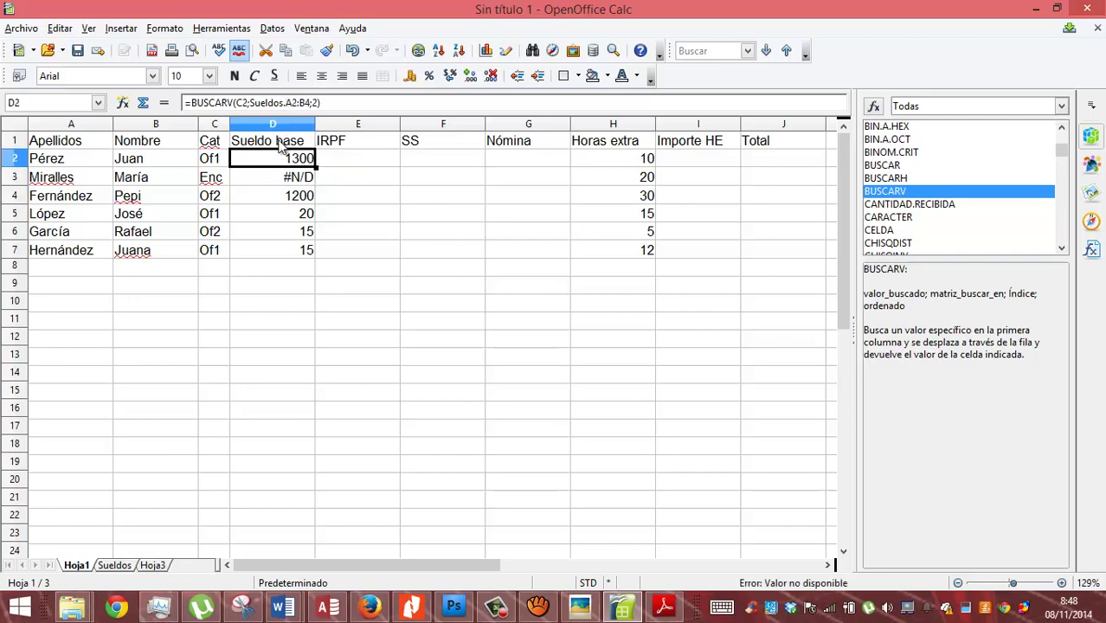
click(287, 103)
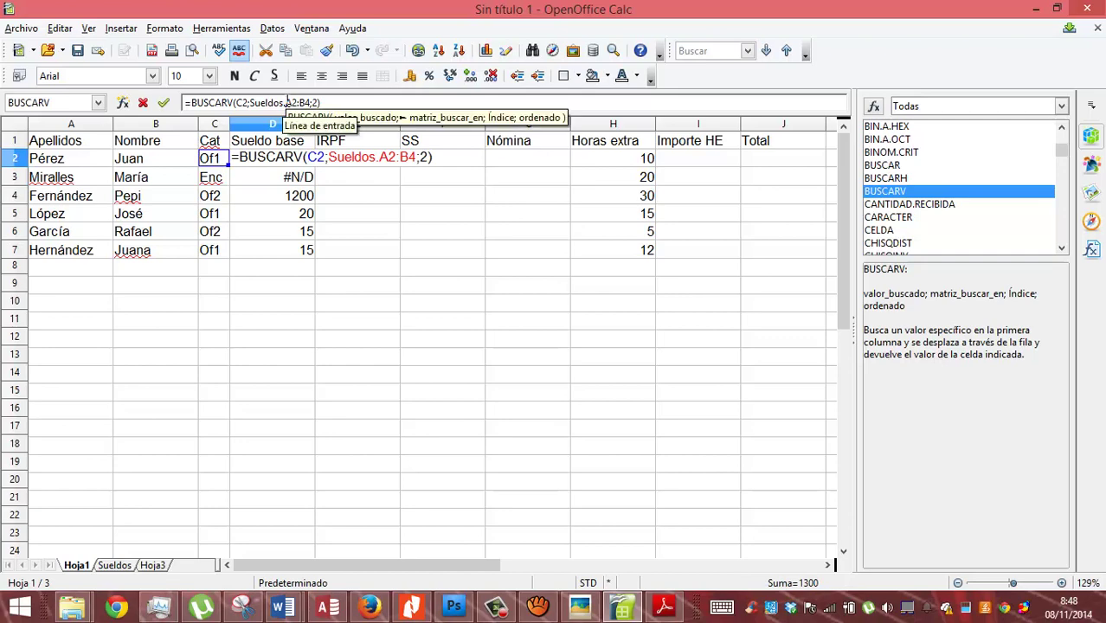
text($)
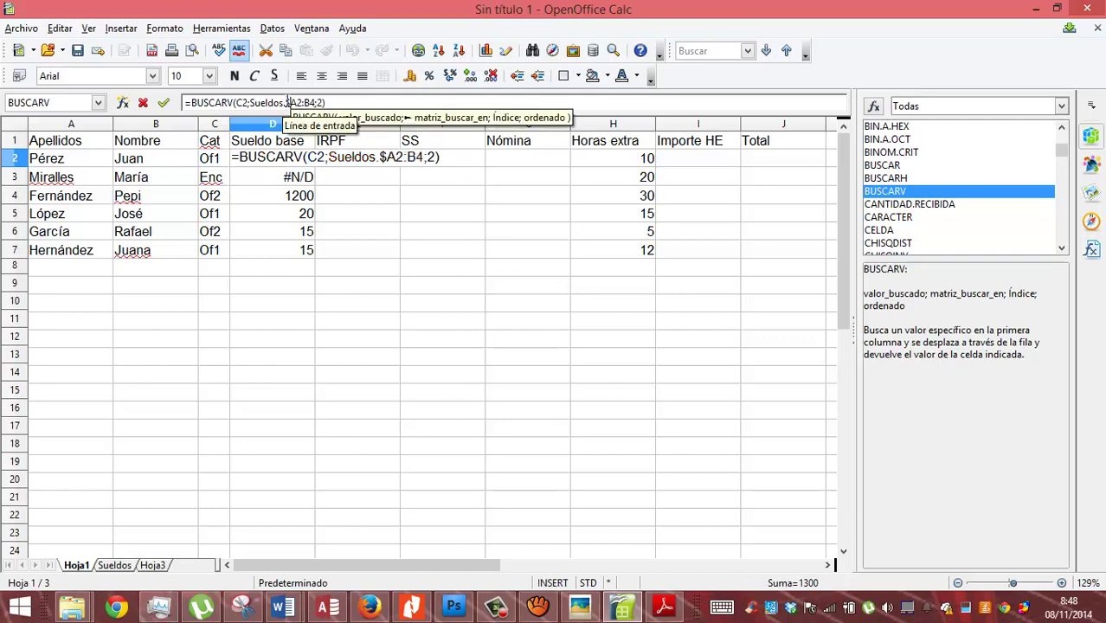
key(Right)
text($)
key(Right)
key(Right)
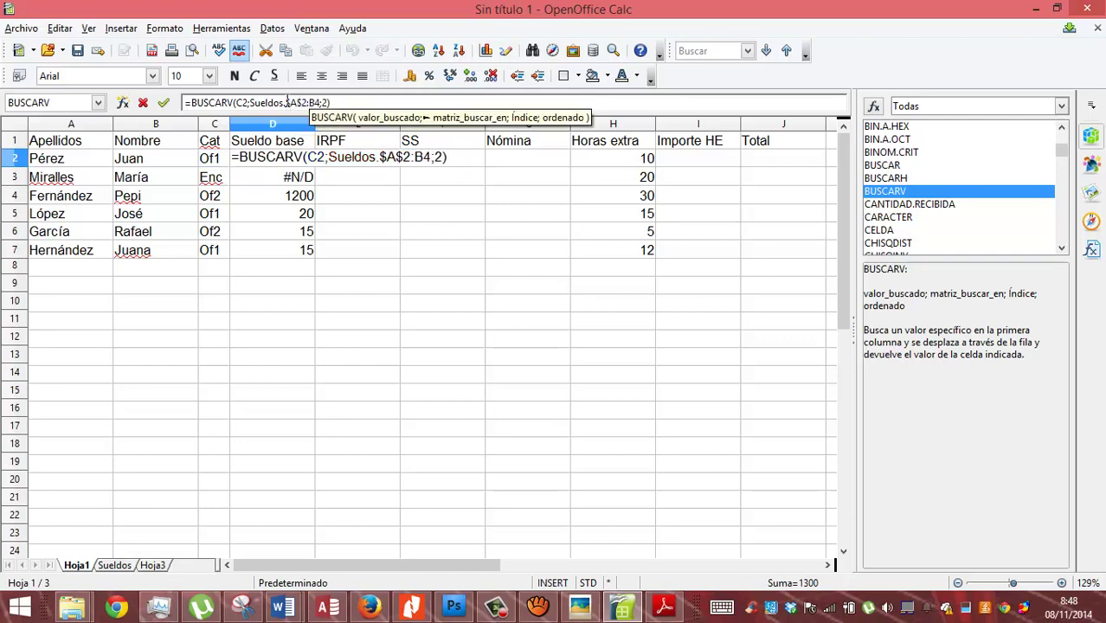
text($)
key(Right)
text($)
key(Return)
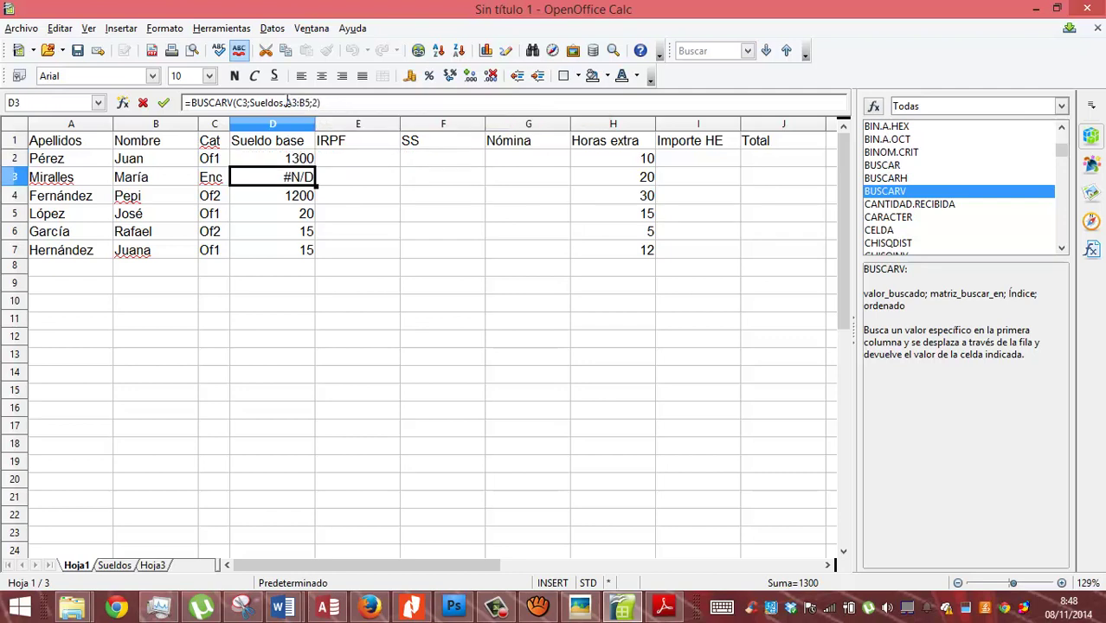
key(Up)
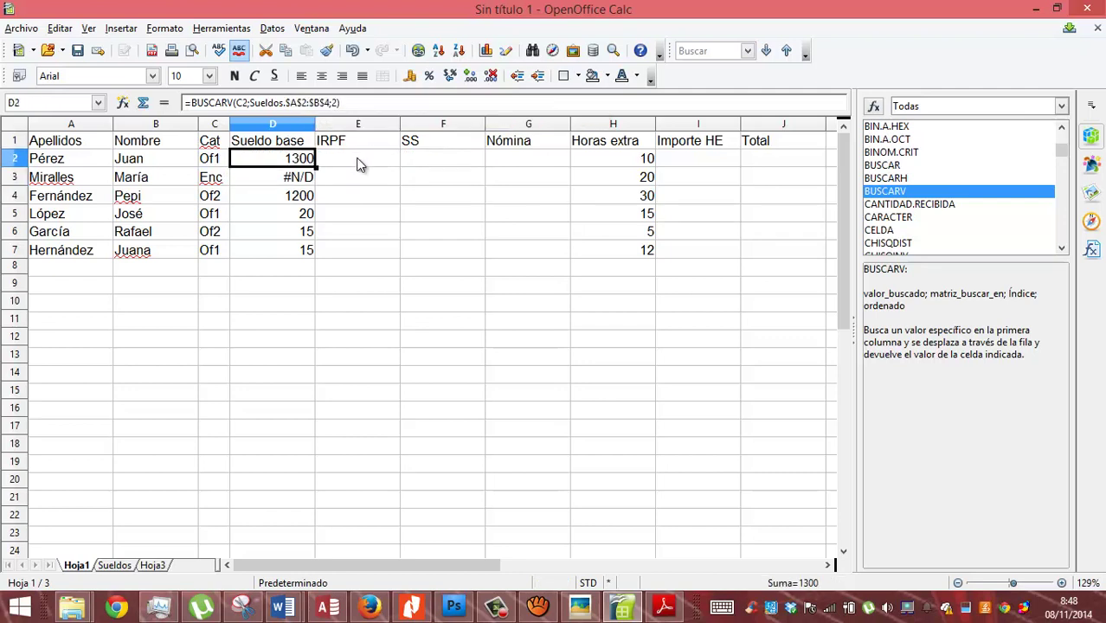
drag(316, 170, 311, 258)
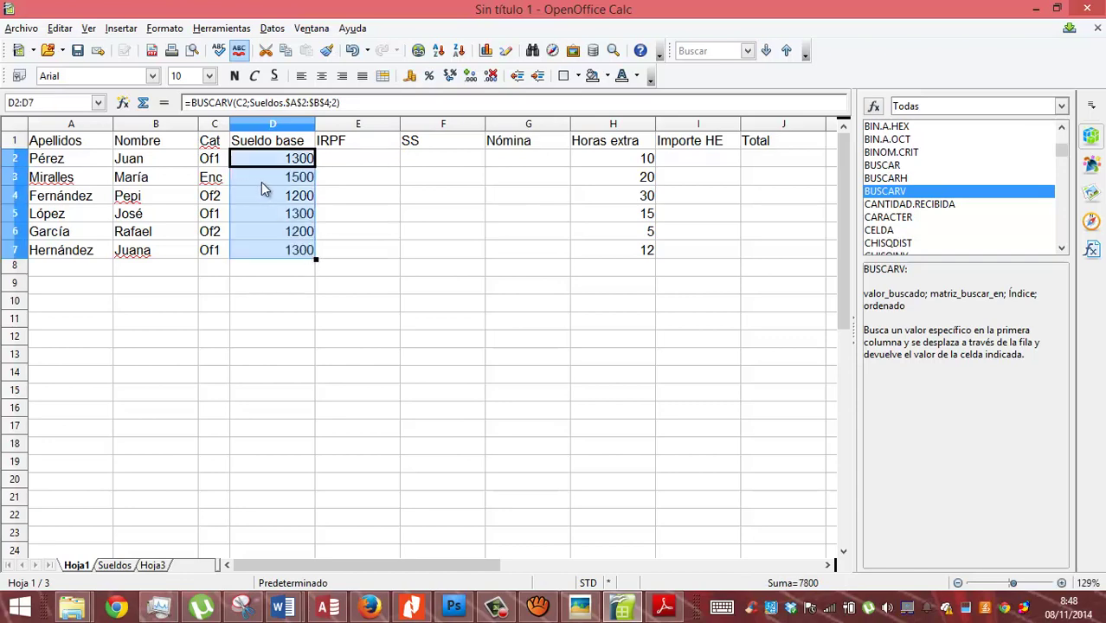
- Begin a BUSCARV formula in the first Importe HE cell, I2, with C2 as the lookup value
click(710, 160)
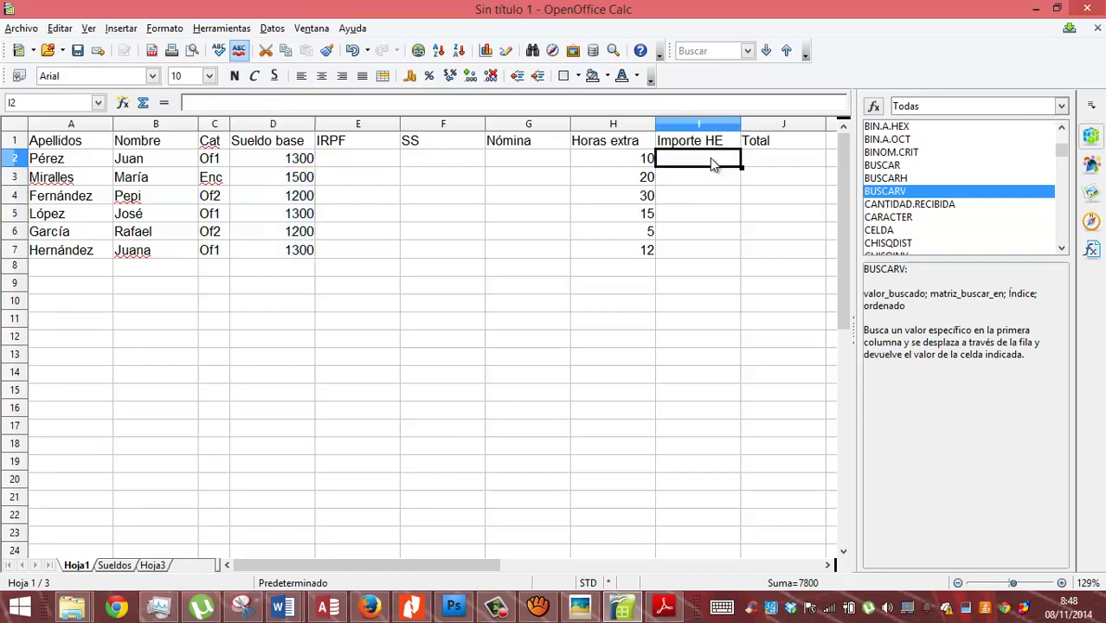
text(=)
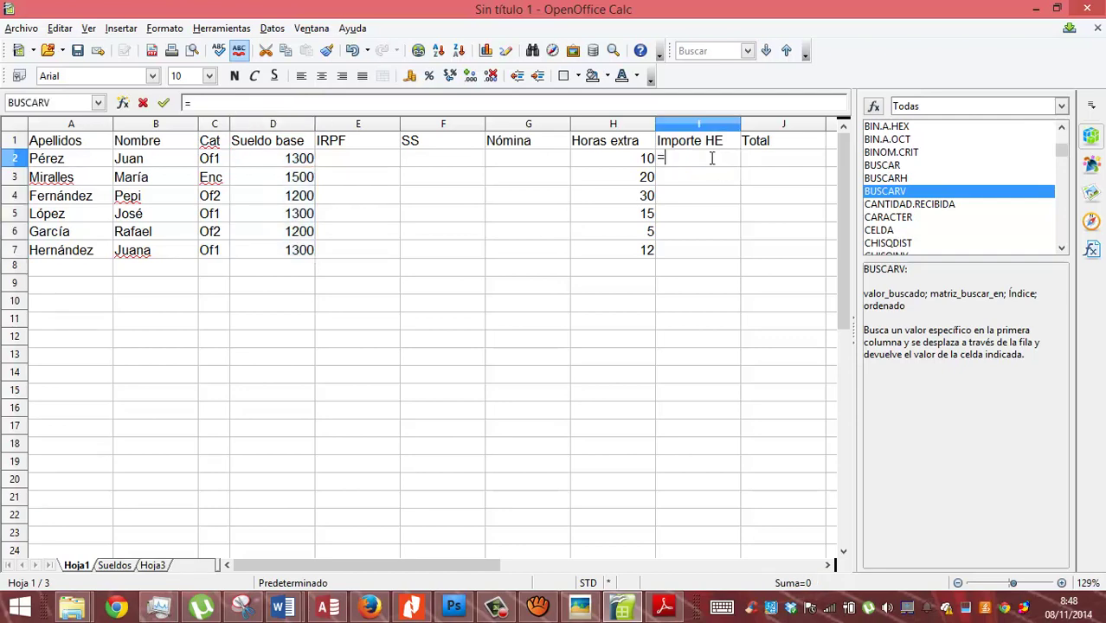
text(BUSCARV)
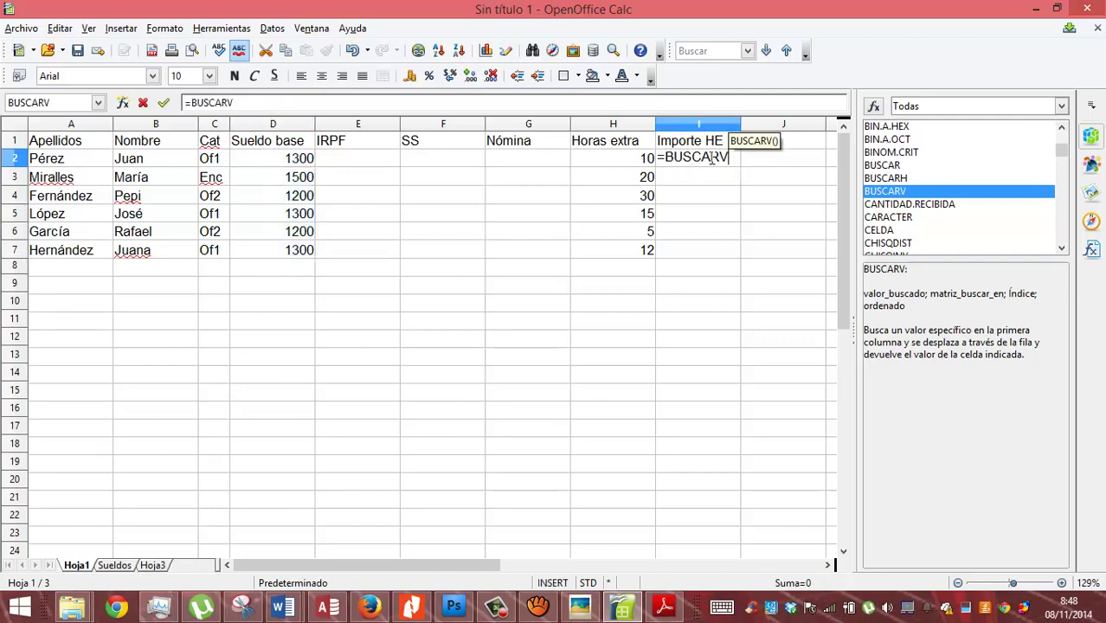
text(()
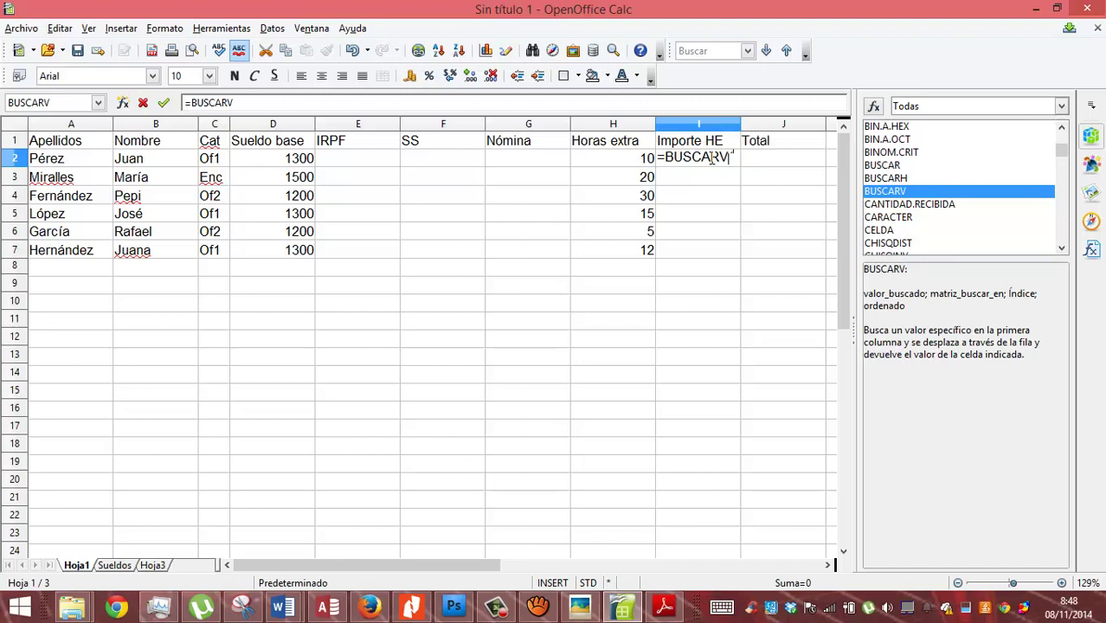
click(218, 164)
text(;)
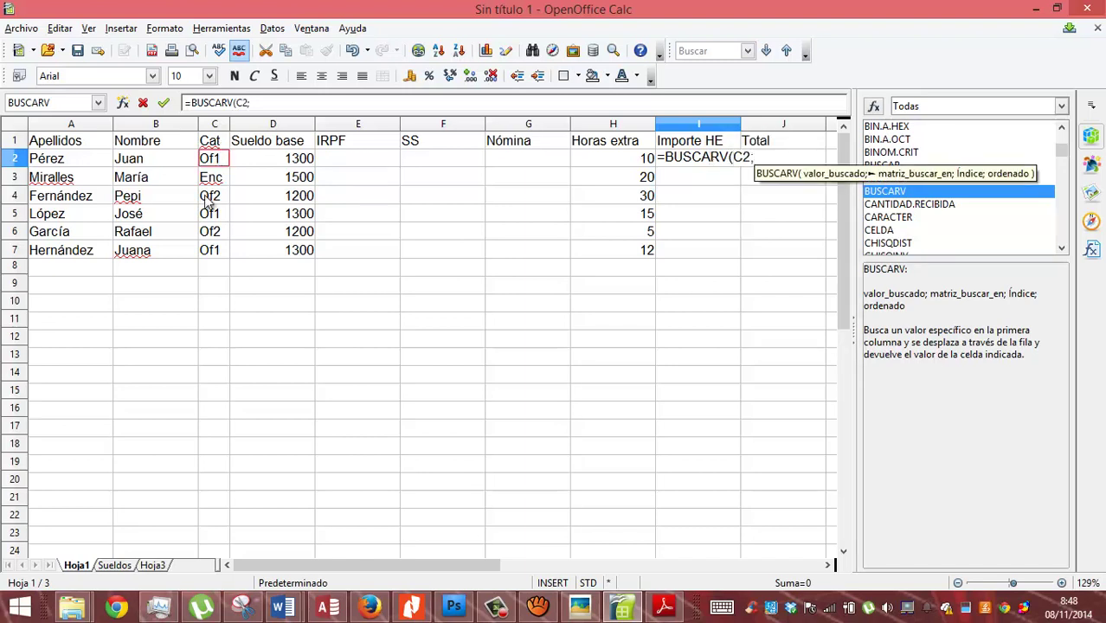
- Complete the I2 formula with the range A7:B9 of the Sueldos sheet and column index 2, and fill it down to I7
click(114, 565)
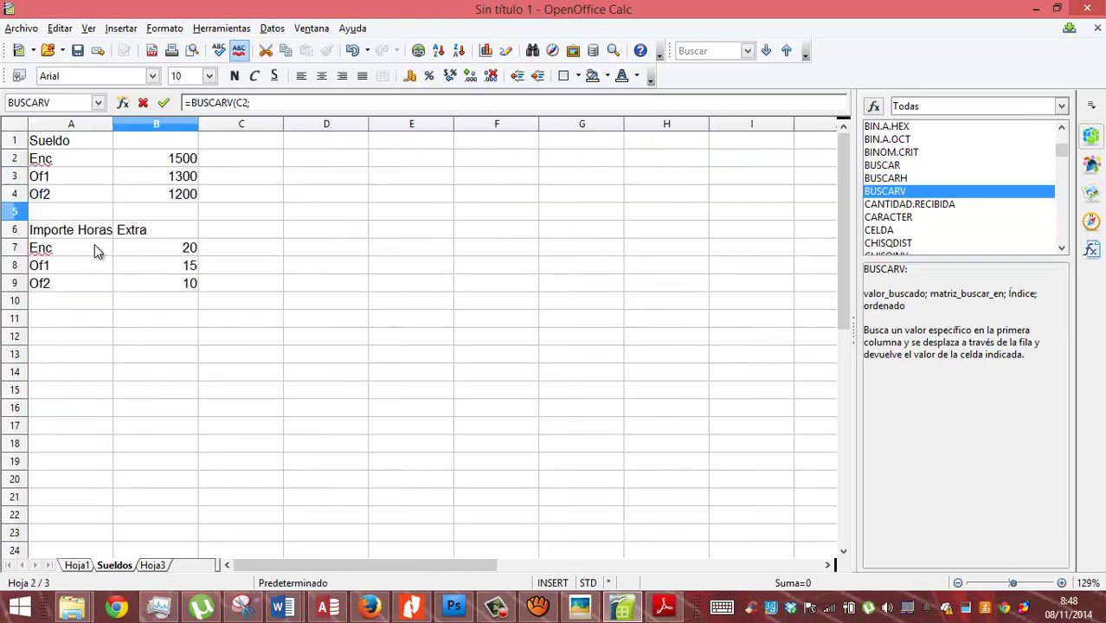
drag(94, 244, 145, 289)
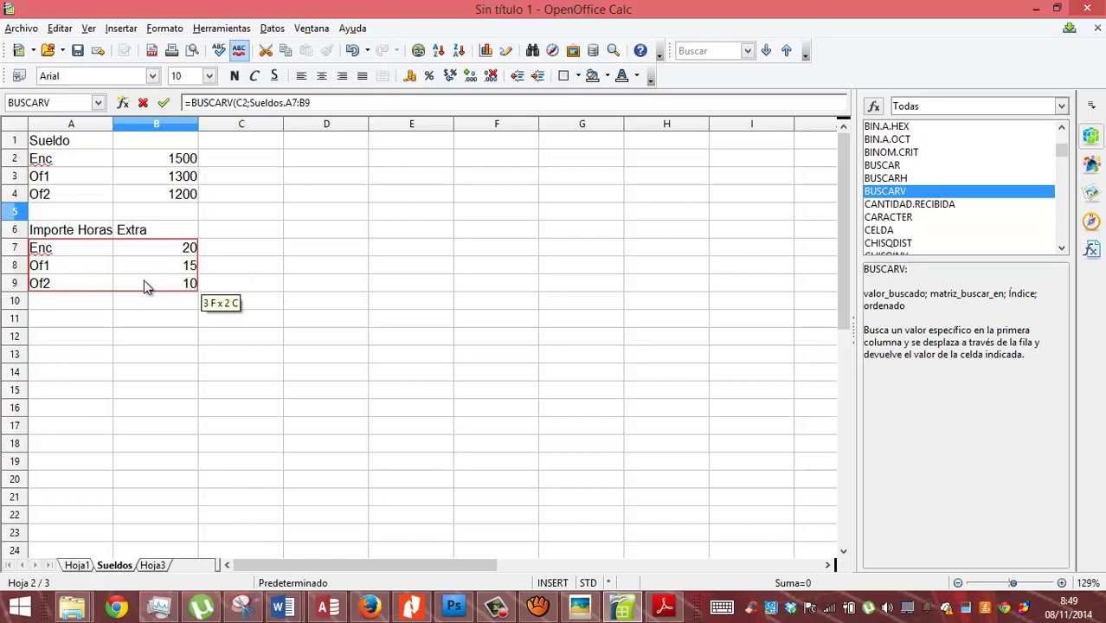
text(;)
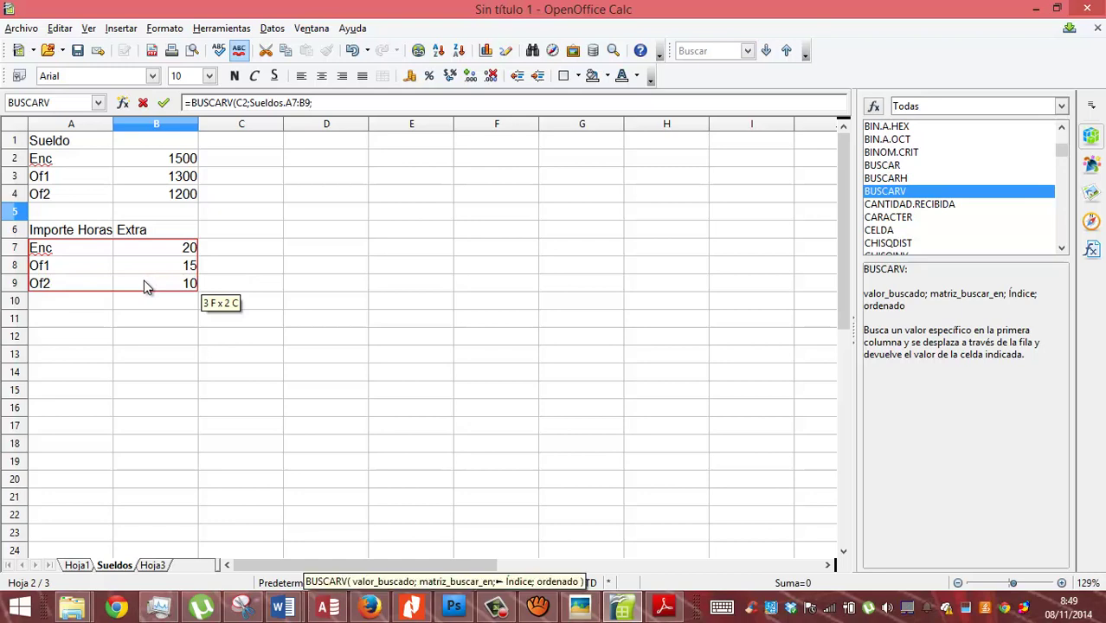
text(2)
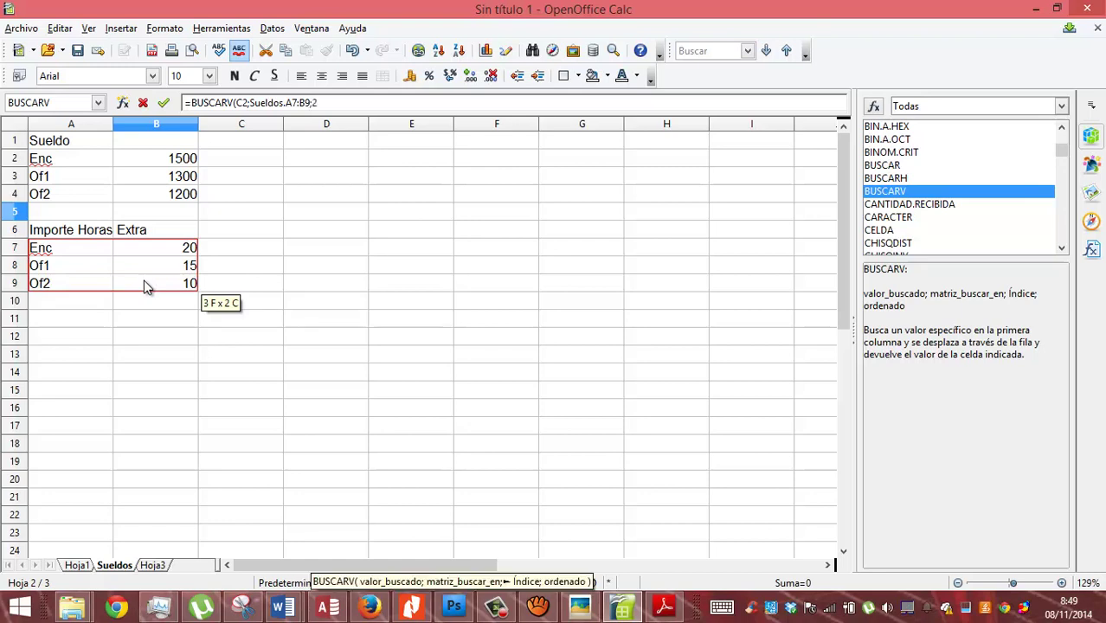
text())
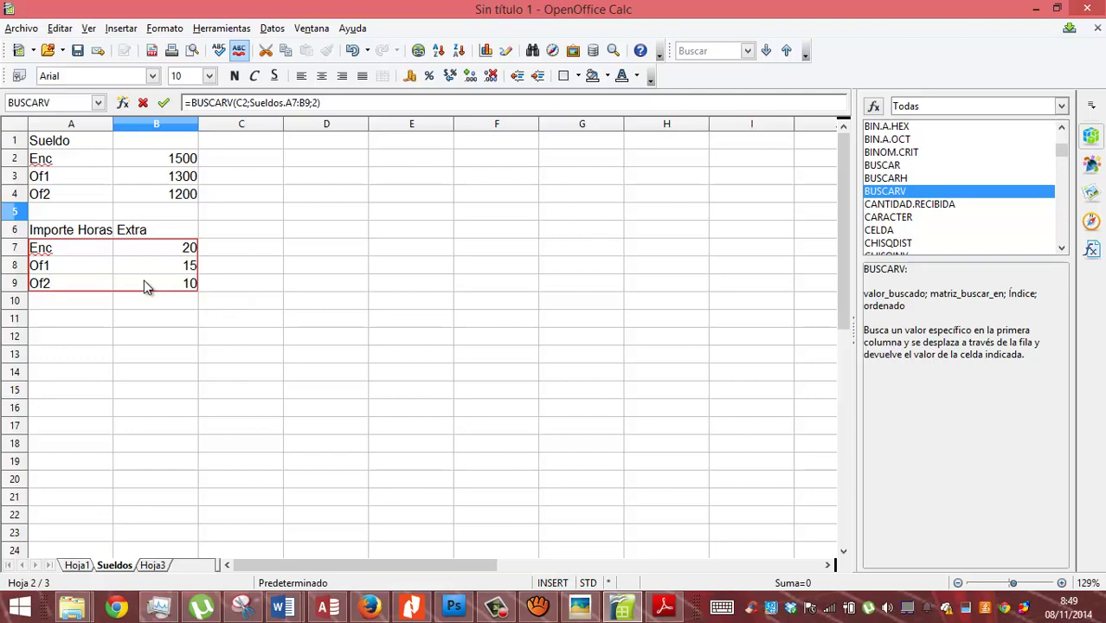
key(Return)
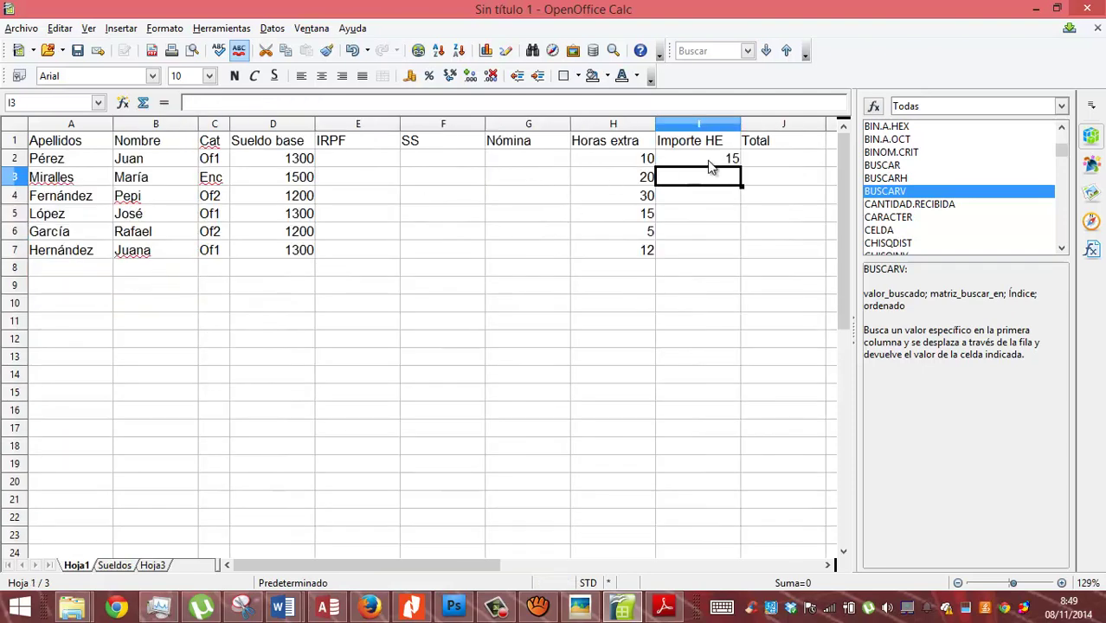
click(708, 163)
drag(741, 167, 740, 259)
- Make the lookup range in the I2 formula absolute as Sueldos.$A$7:$B$9 and refill the formula down to I7
click(719, 164)
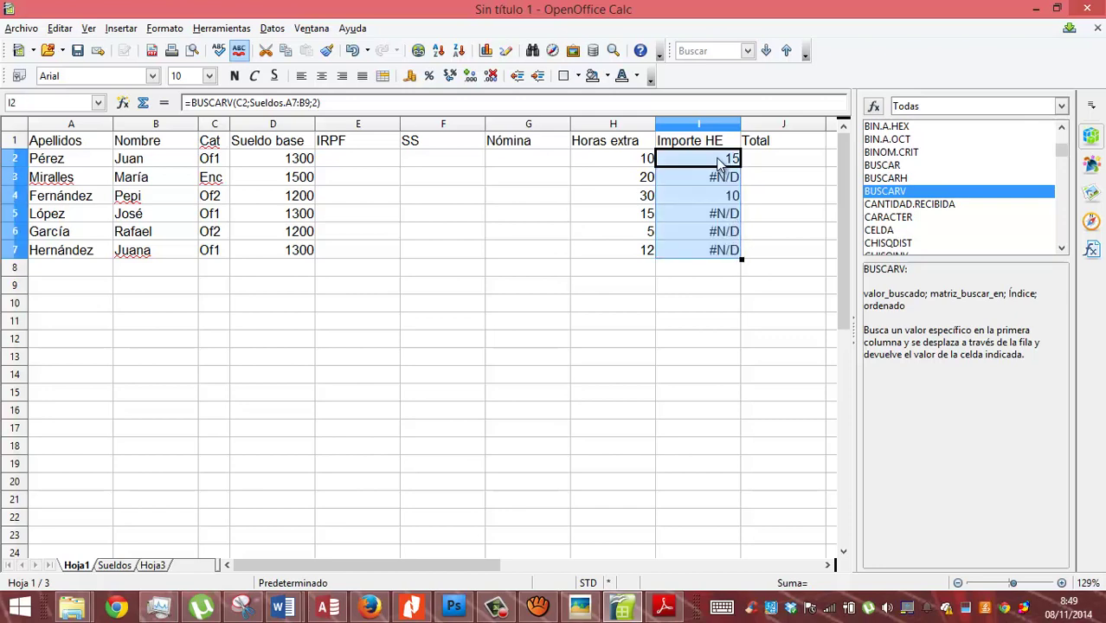
click(287, 105)
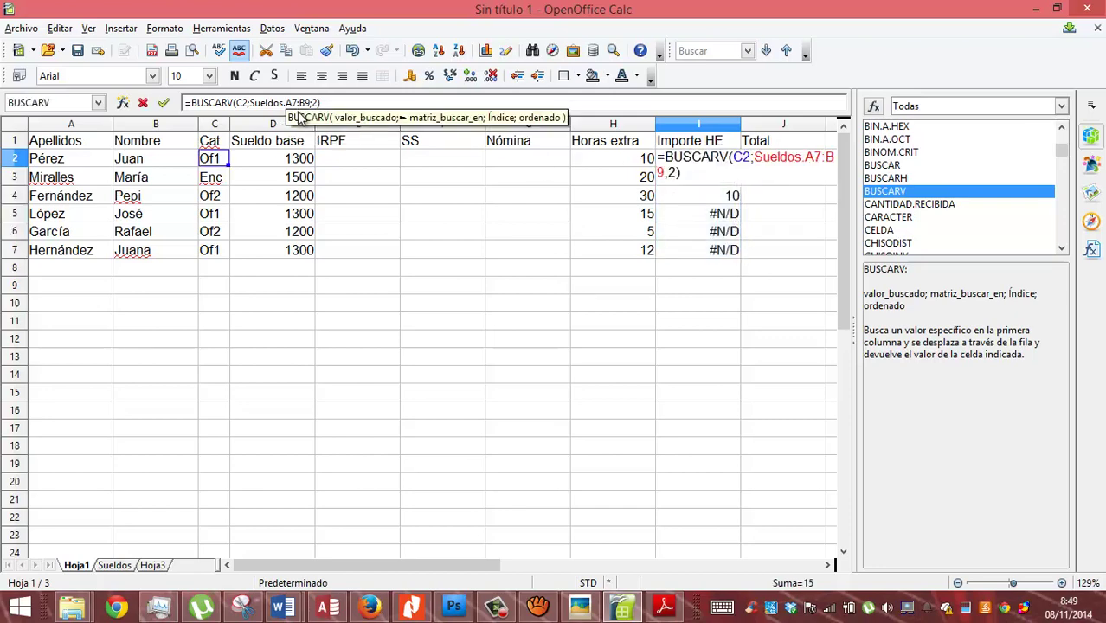
text($)
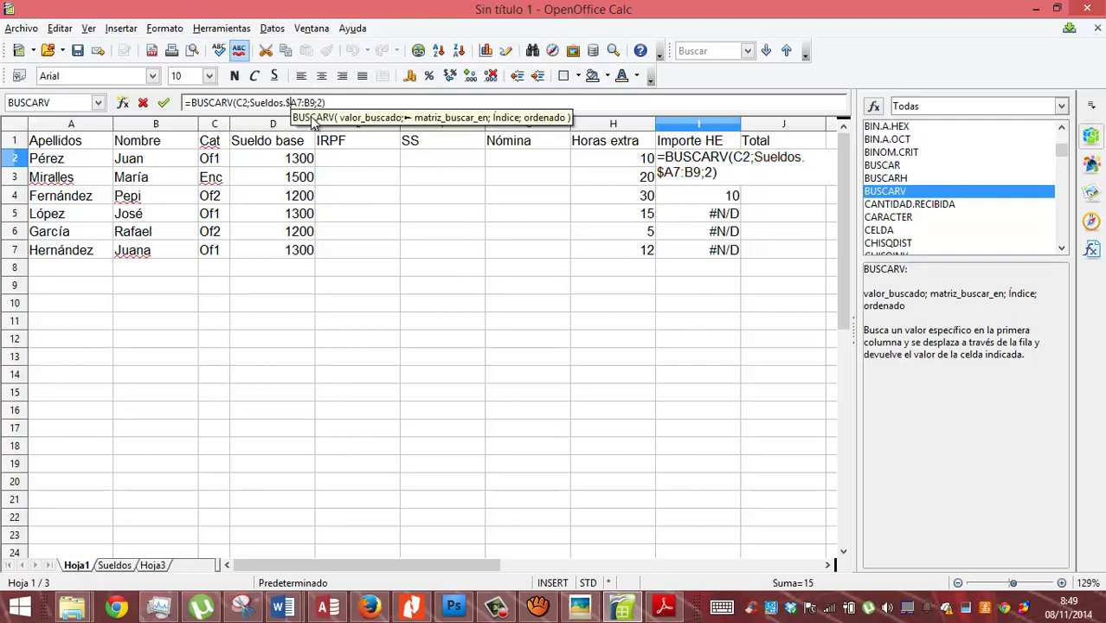
key(Right)
text($)
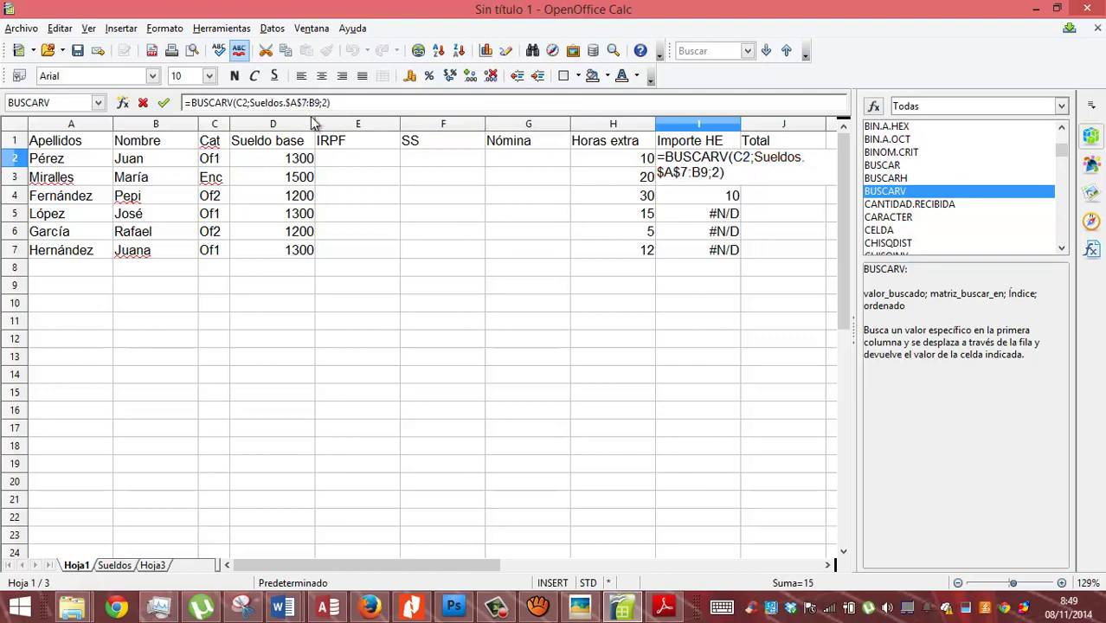
key(Right)
text($)
key(Right)
text($)
key(Return)
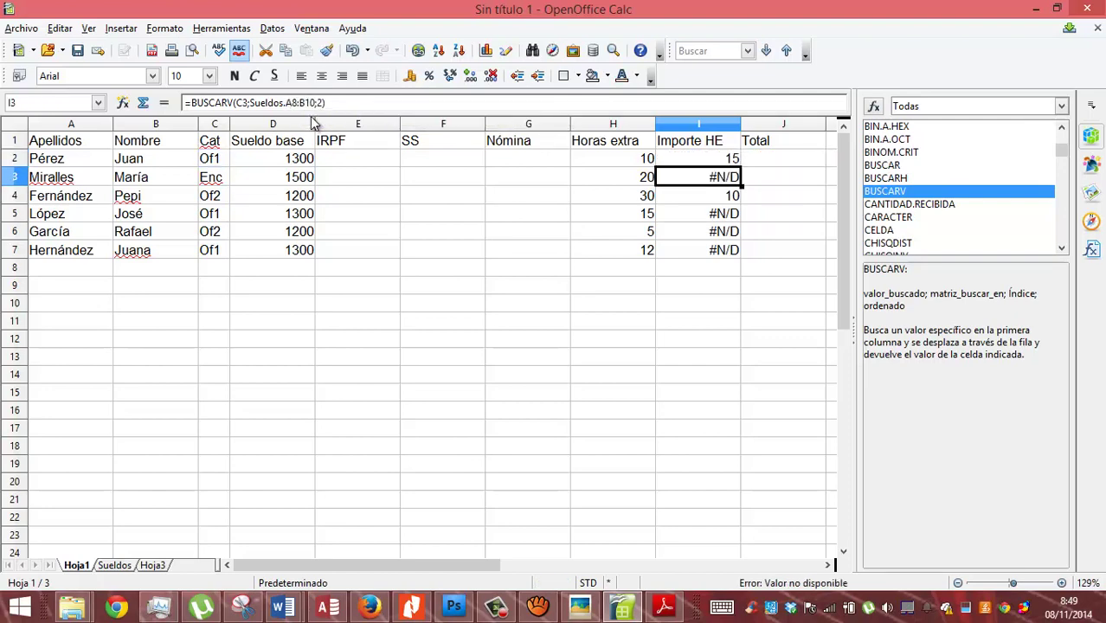
key(Up)
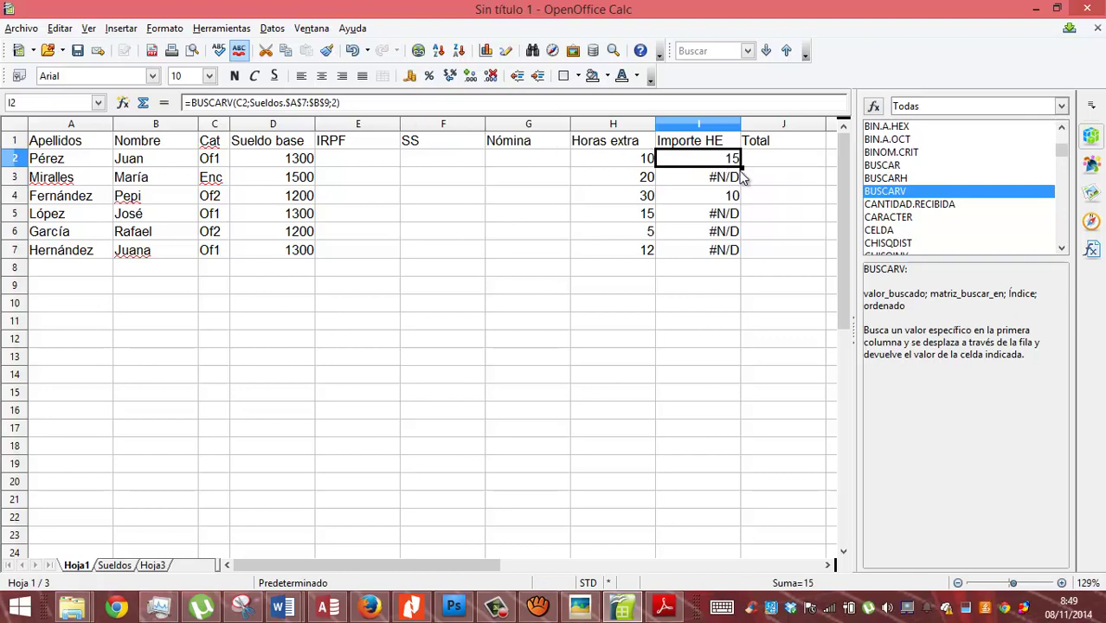
drag(740, 167, 744, 262)
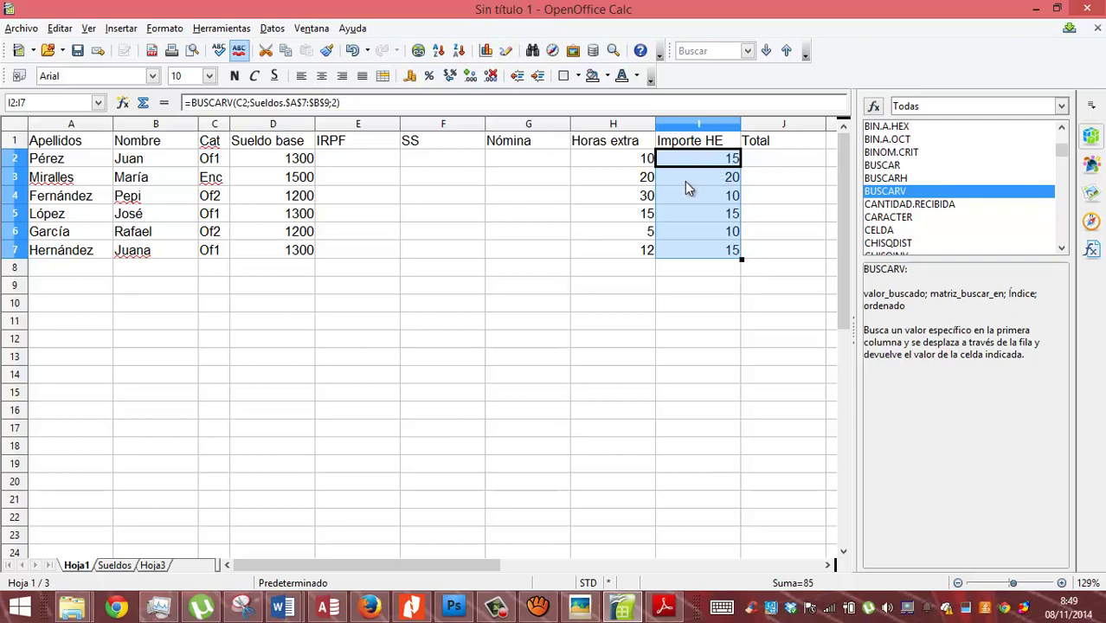
click(707, 158)
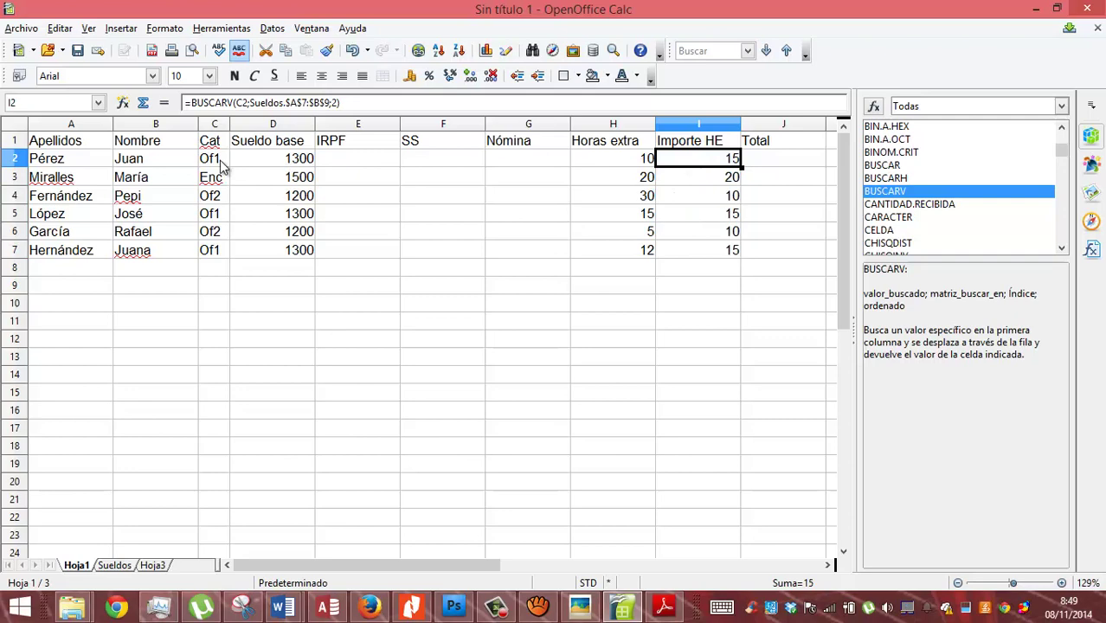
- Rename the empty sheet Hoja3 as Impuestos
click(336, 168)
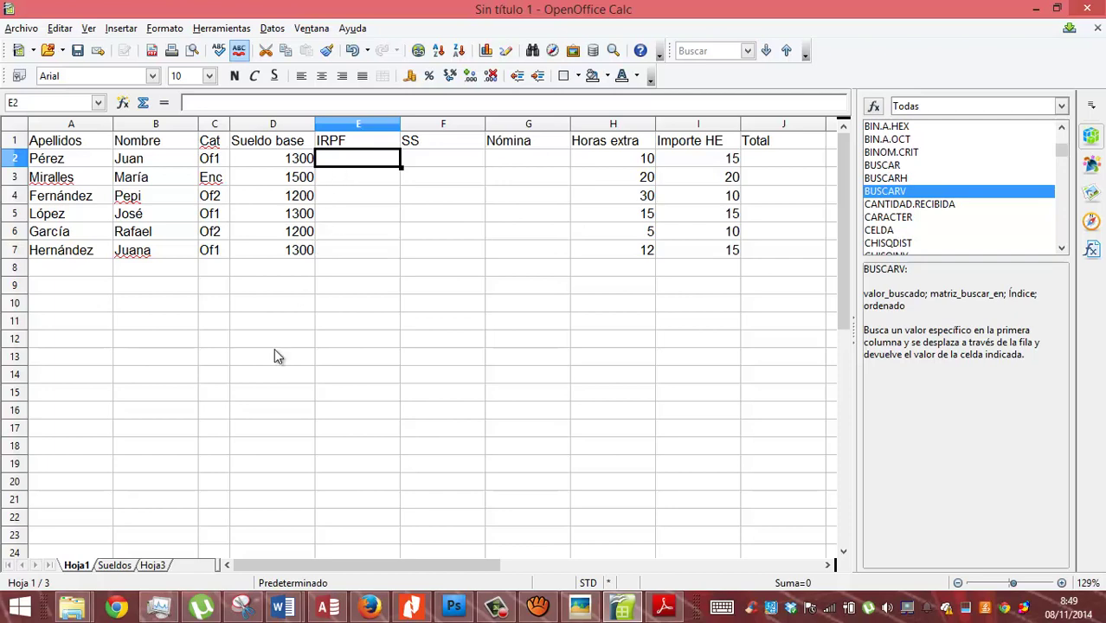
click(151, 566)
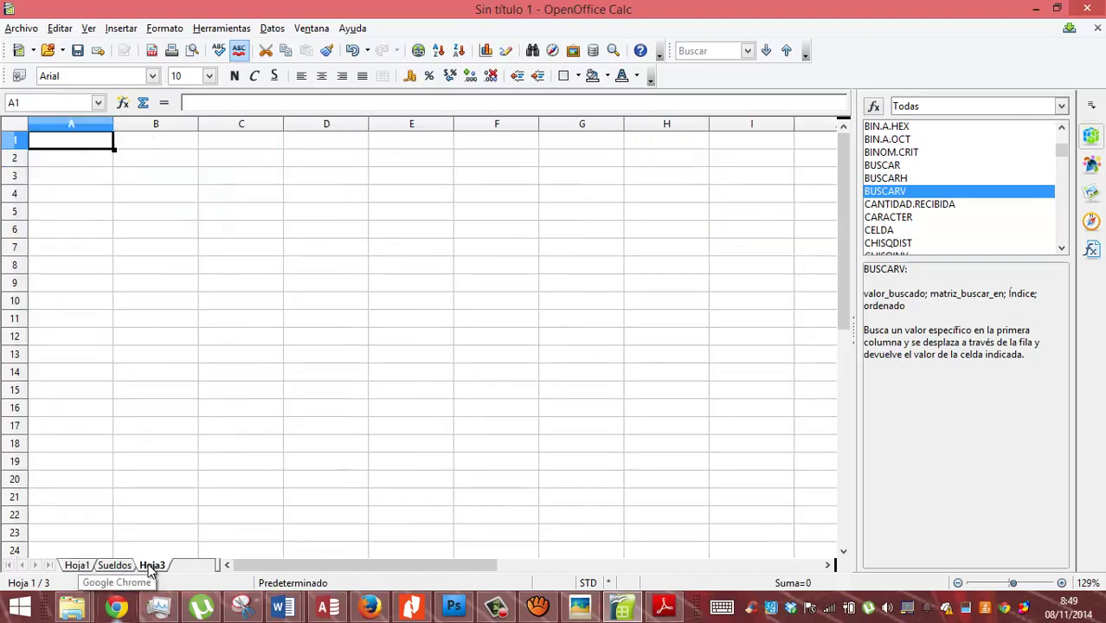
right_click(151, 566)
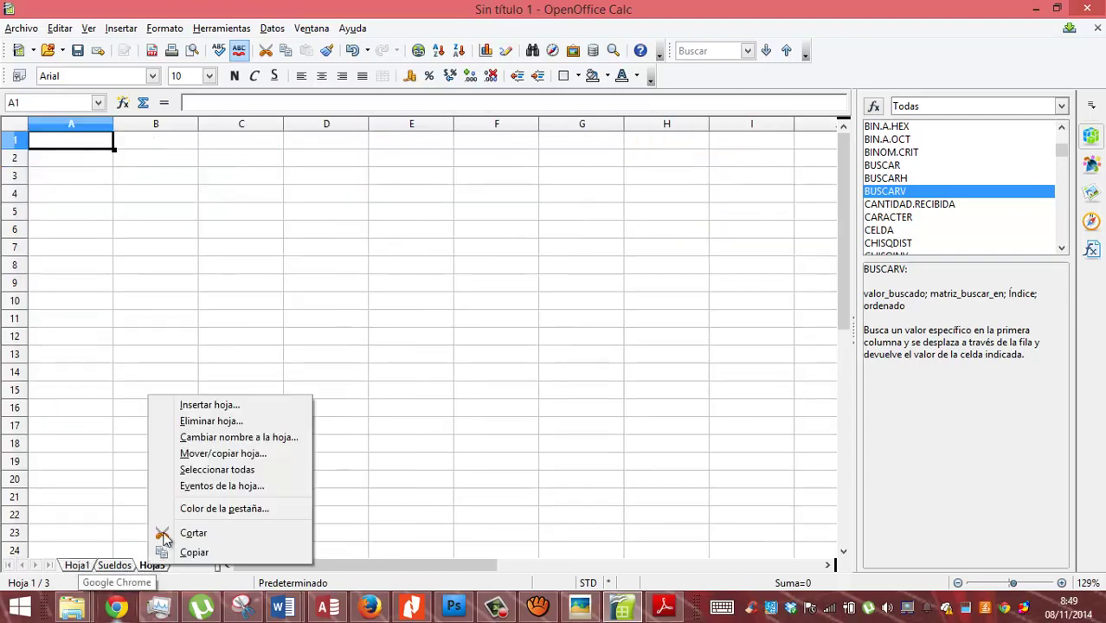
click(212, 441)
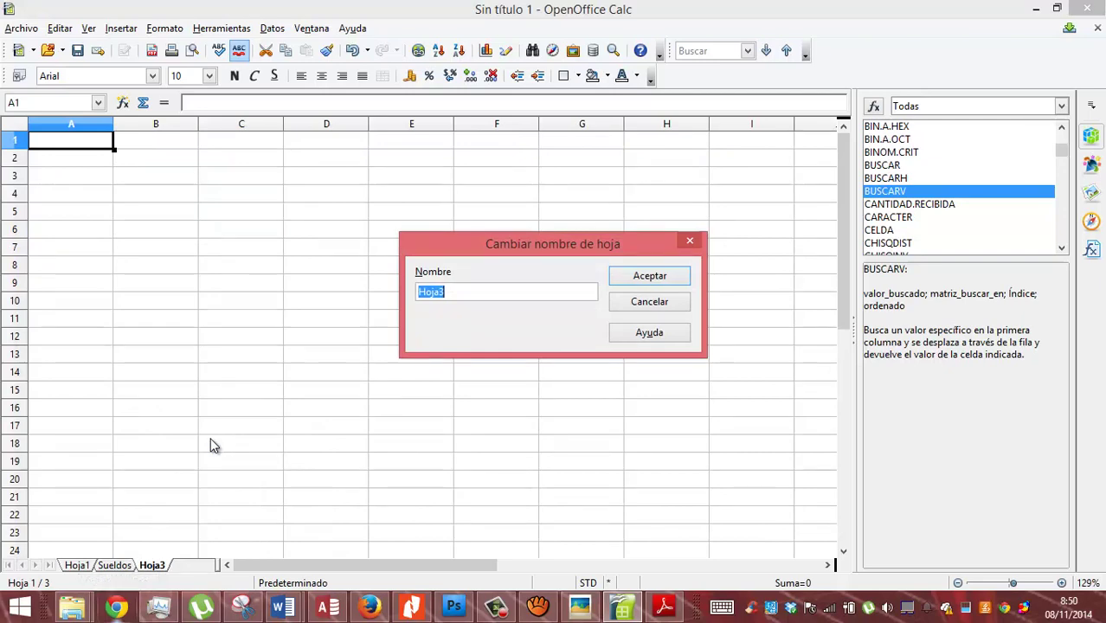
text(iMP)
key(BackSpace)
key(BackSpace)
key(BackSpace)
text(Impuestos)
key(Return)
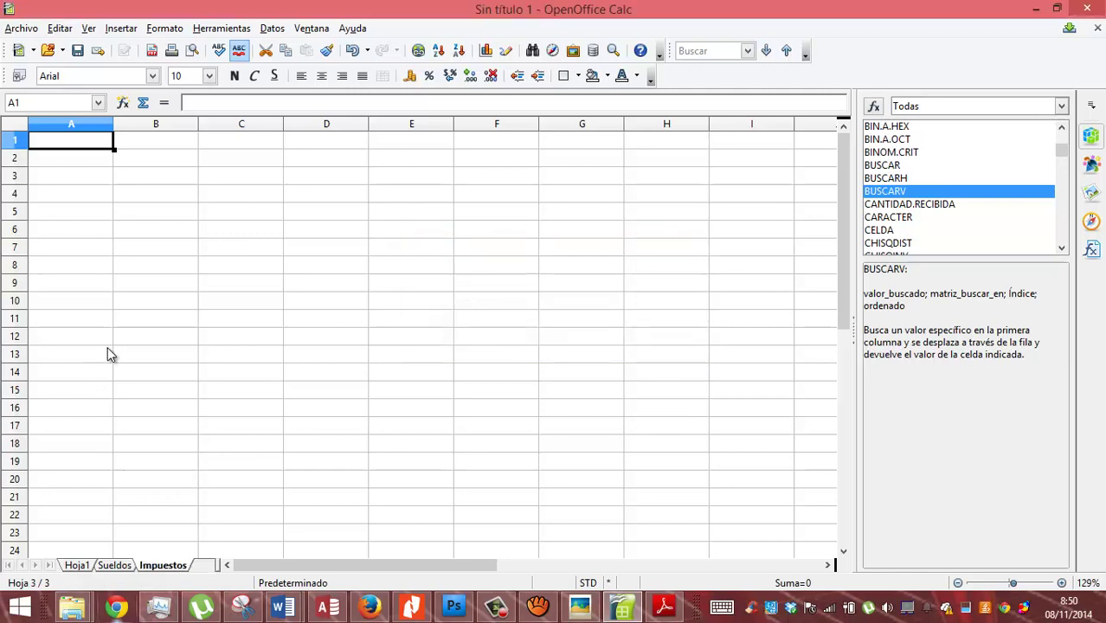
click(123, 567)
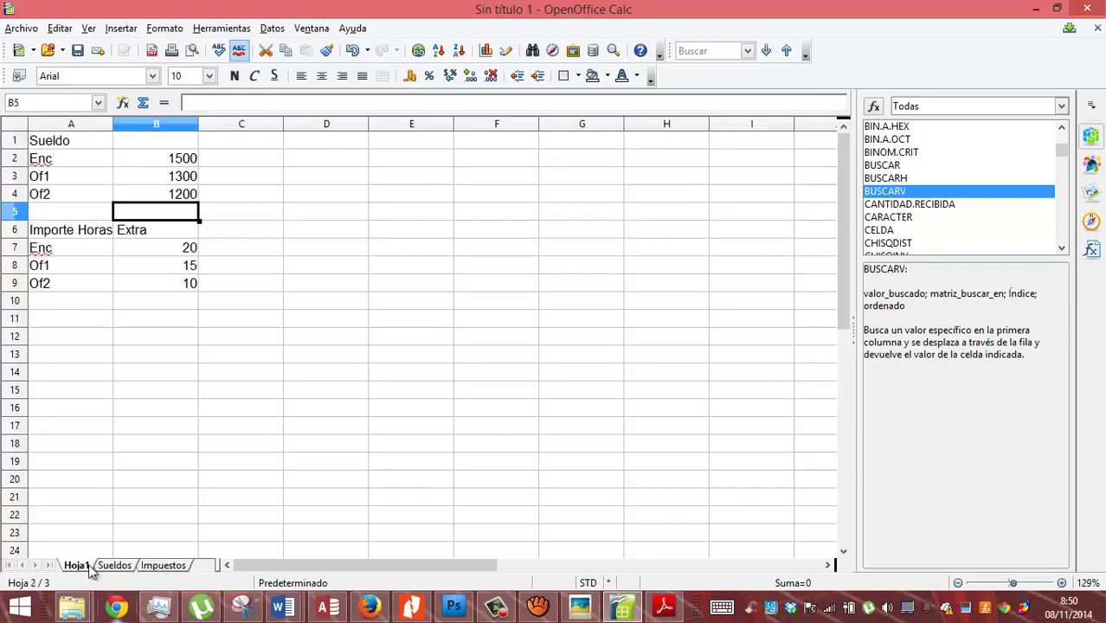
click(79, 566)
click(161, 566)
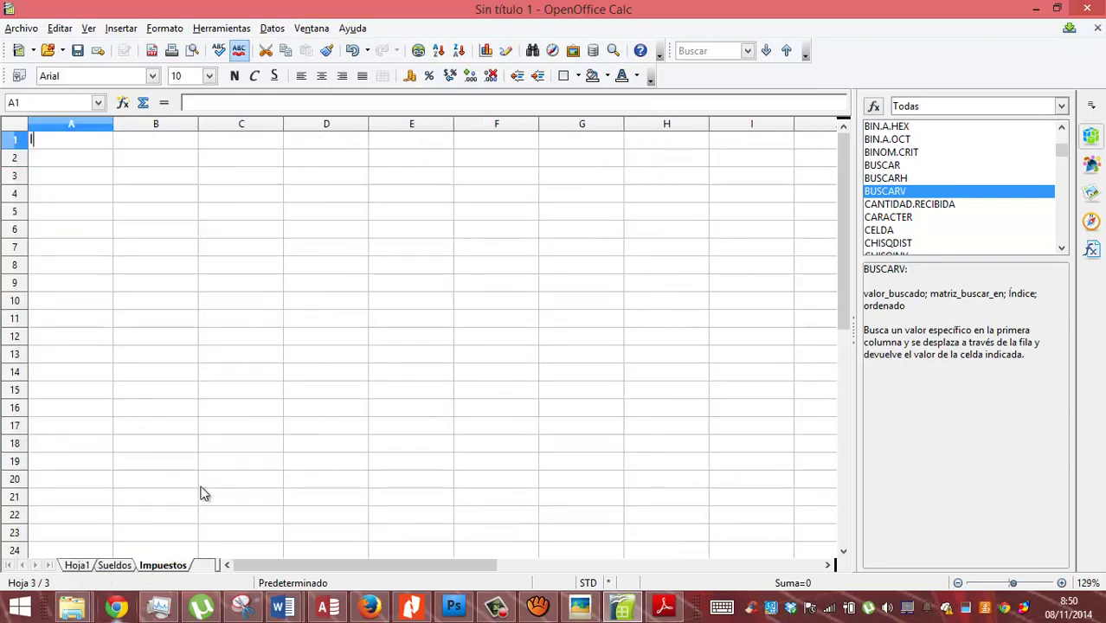
- Enter the labels IRPF in A1 and SS in A2 of the Impuestos sheet
text(IRPF)
key(Tab)
key(Down)
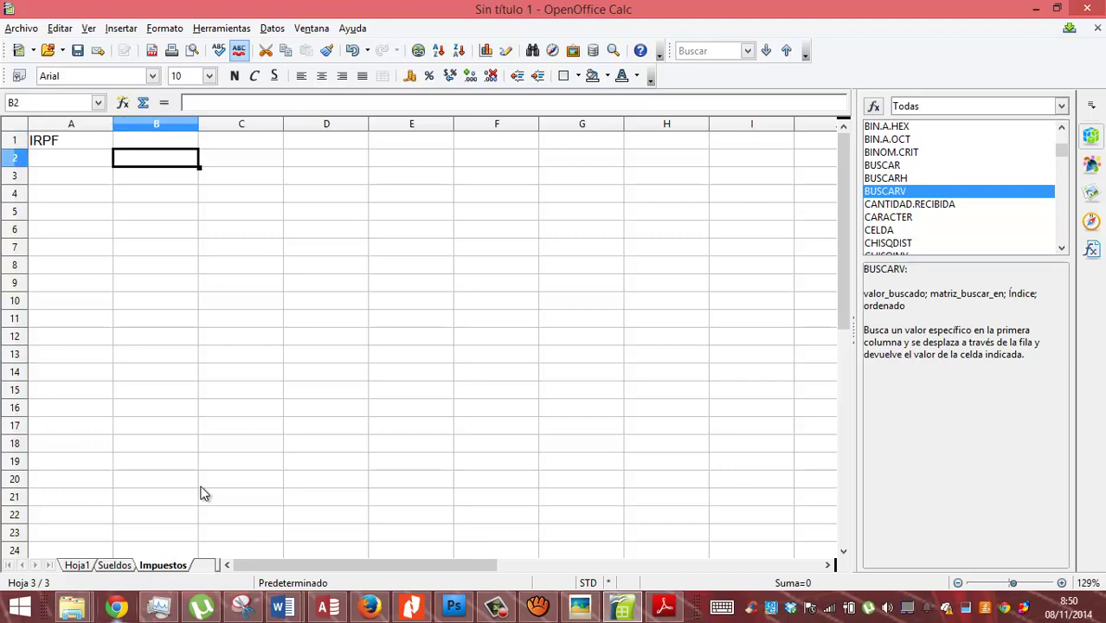
key(Left)
text(SS)
key(Tab)
- Enter 0,17 as the IRPF rate in B1 and format it as a percentage
key(Up)
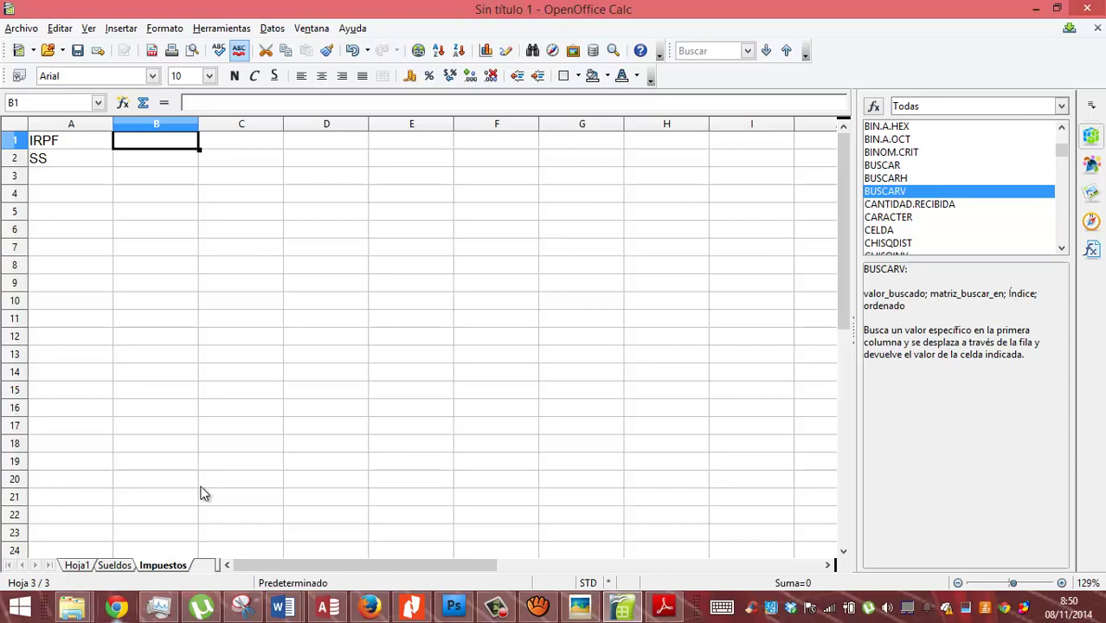
text(0,)
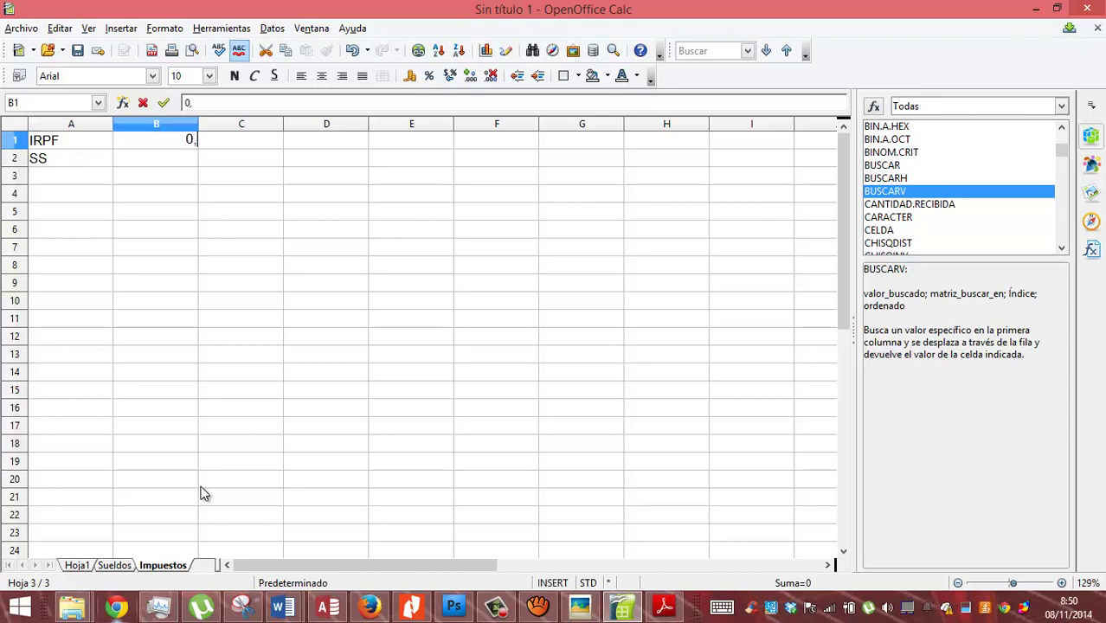
text(17)
key(Tab)
key(Left)
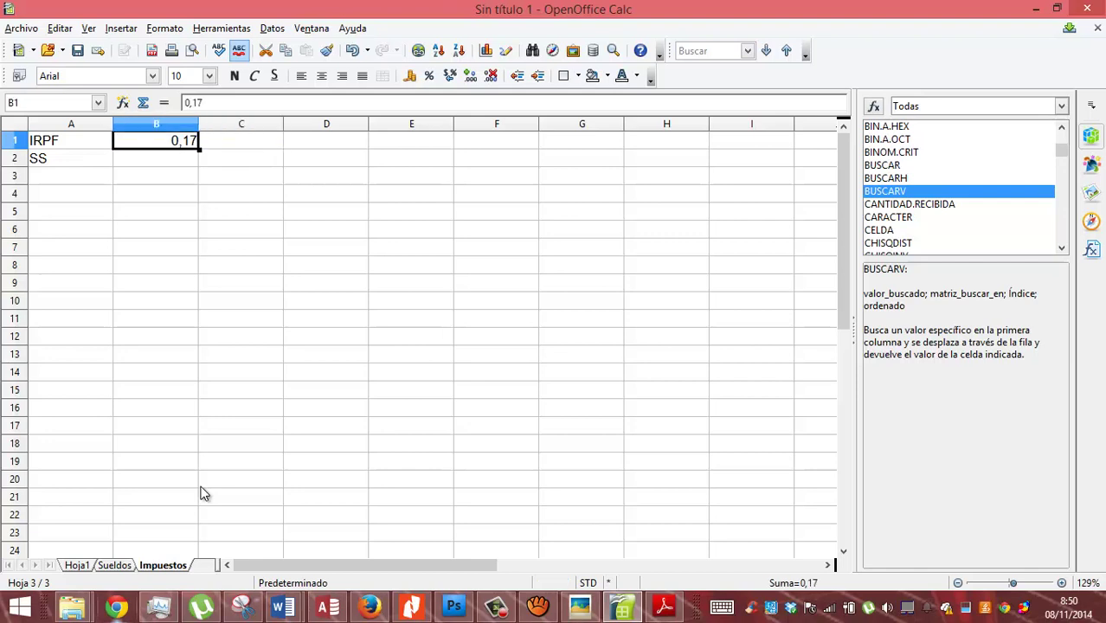
click(428, 76)
- Enter 0,12 as the SS rate in B2 and format it as a percentage
click(160, 168)
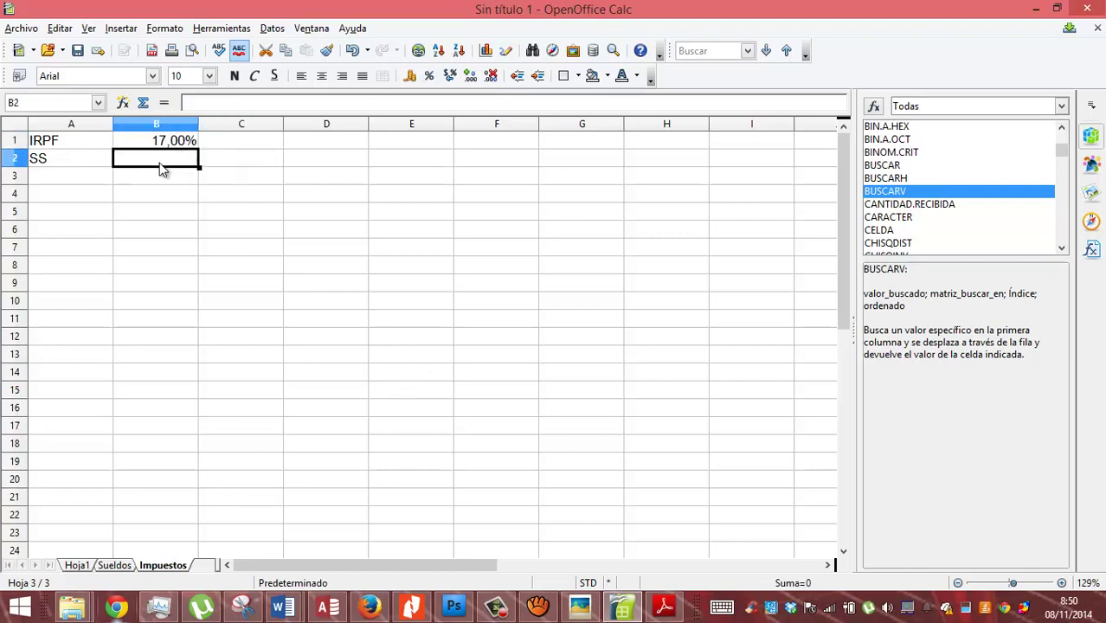
text(12)
key(BackSpace)
key(BackSpace)
text(0,12)
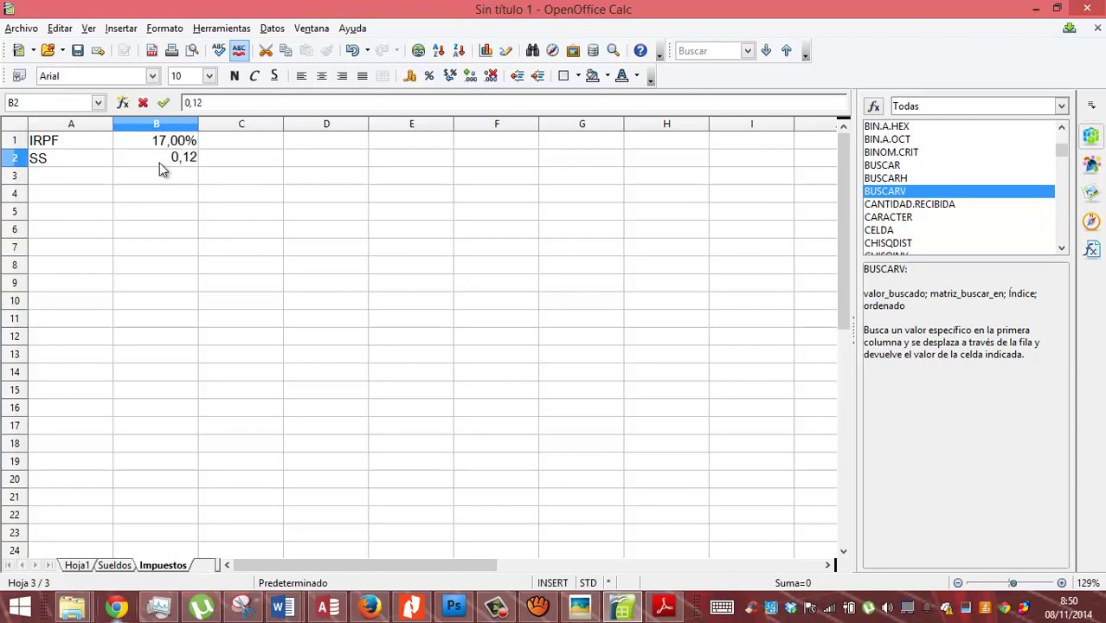
key(Return)
click(160, 163)
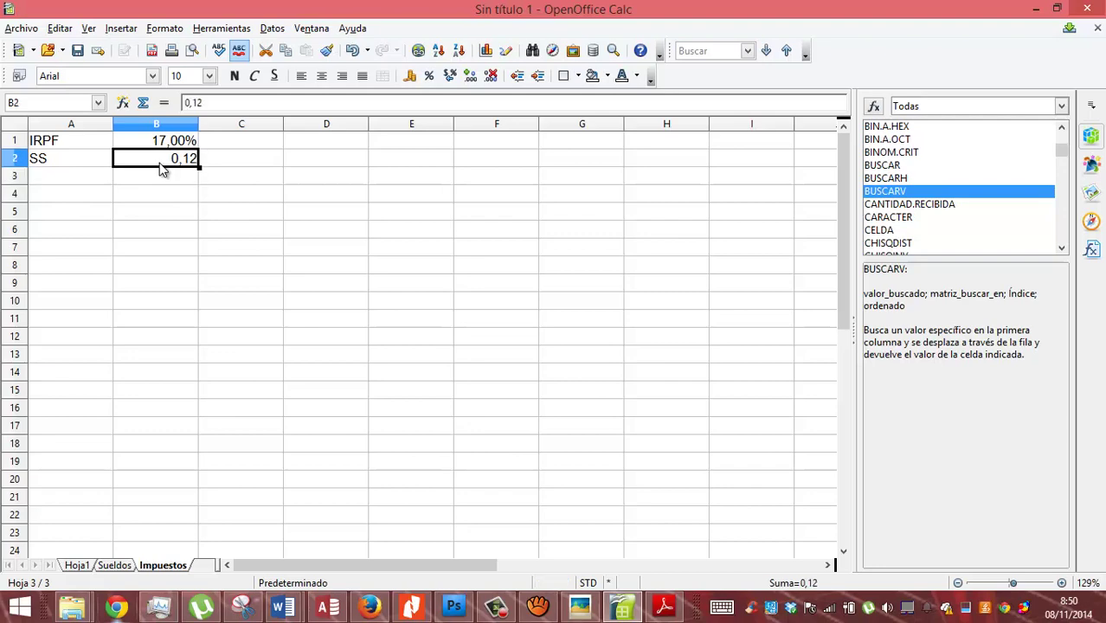
click(428, 76)
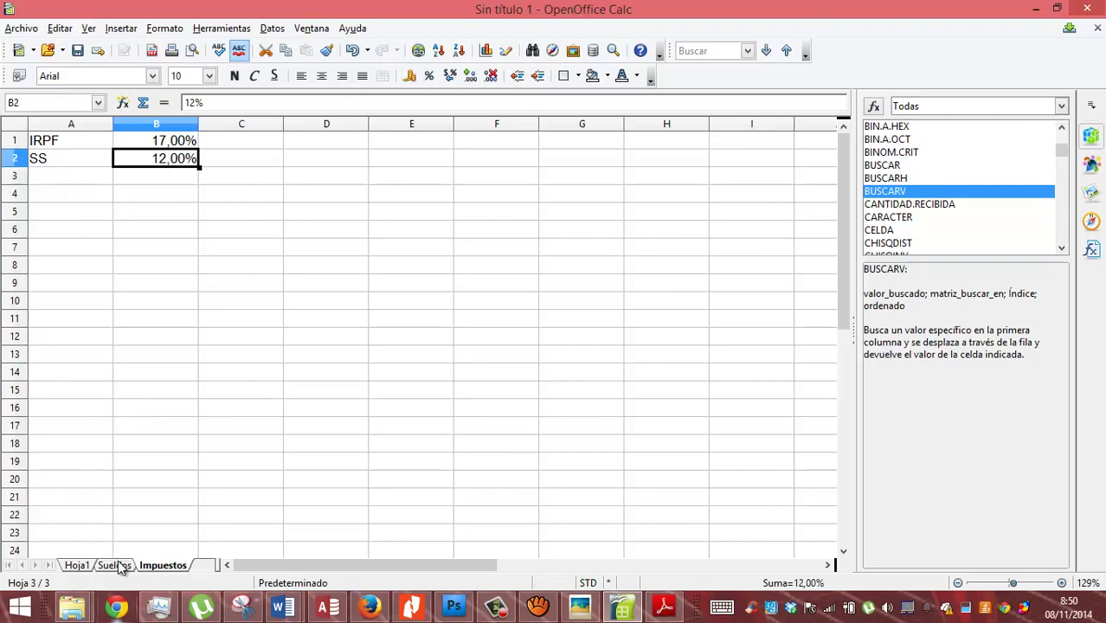
click(164, 143)
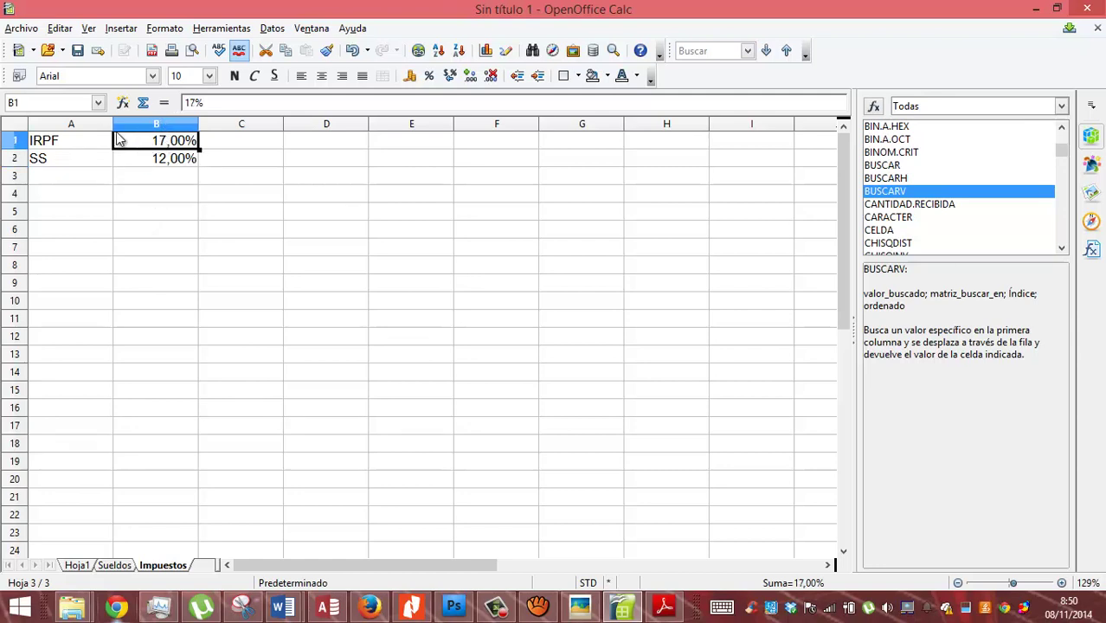
- Name cell B1 of the Impuestos sheet IRPF and cell B2 SS
click(78, 102)
text(IRPF)
click(151, 163)
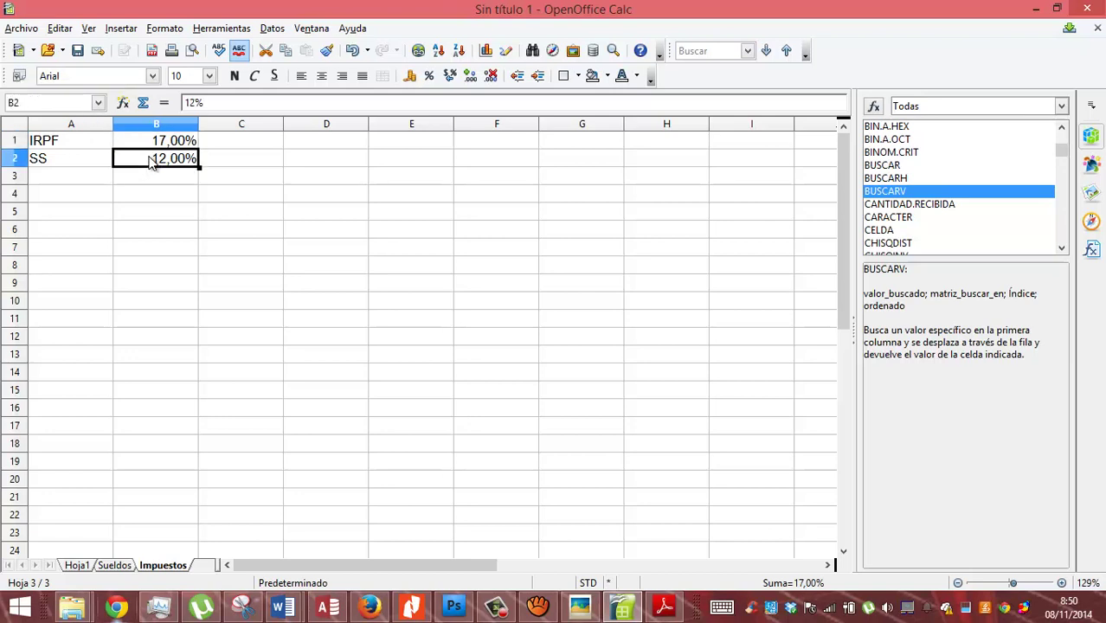
click(67, 104)
text(SS)
key(Return)
- On Hoja1, enter =D2*IRPF in E2 of the IRPF column and fill the formula down to E7
click(86, 564)
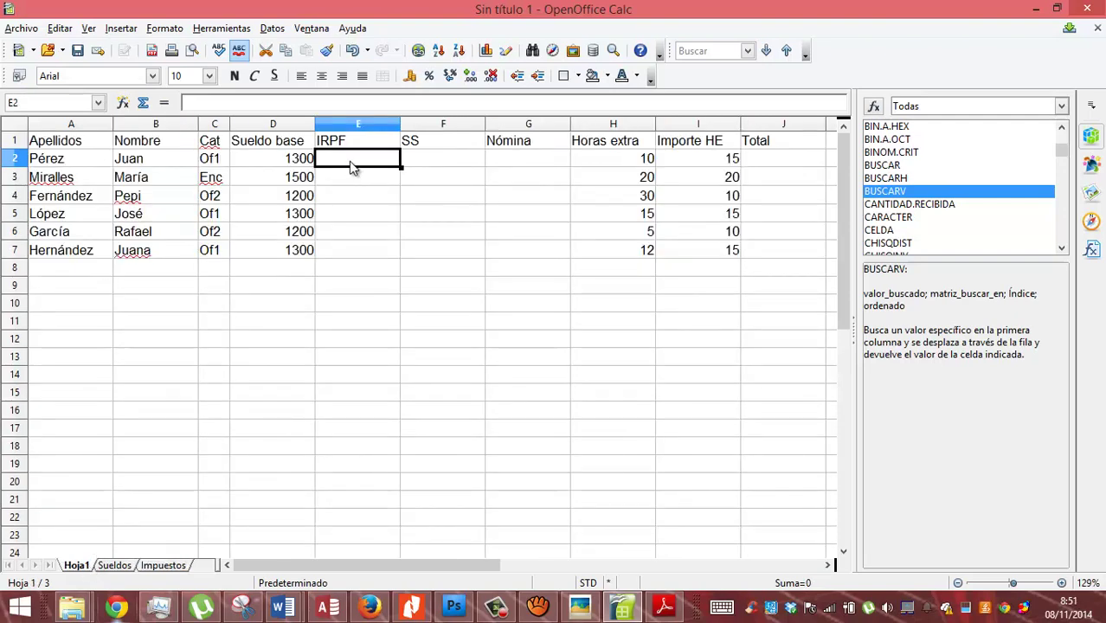
text(=)
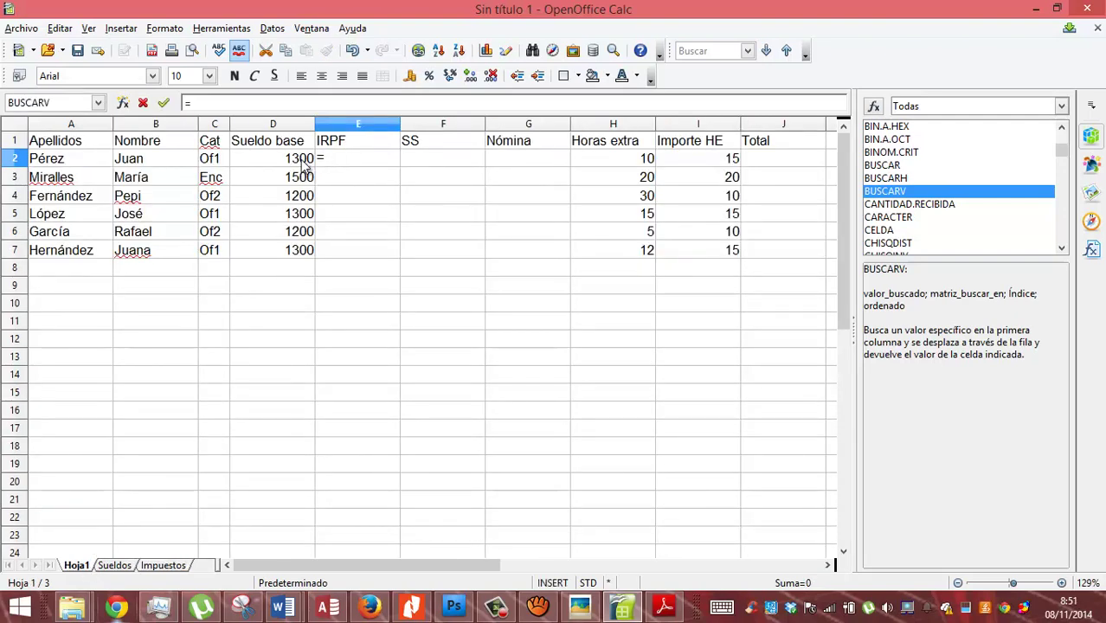
click(301, 164)
text(*)
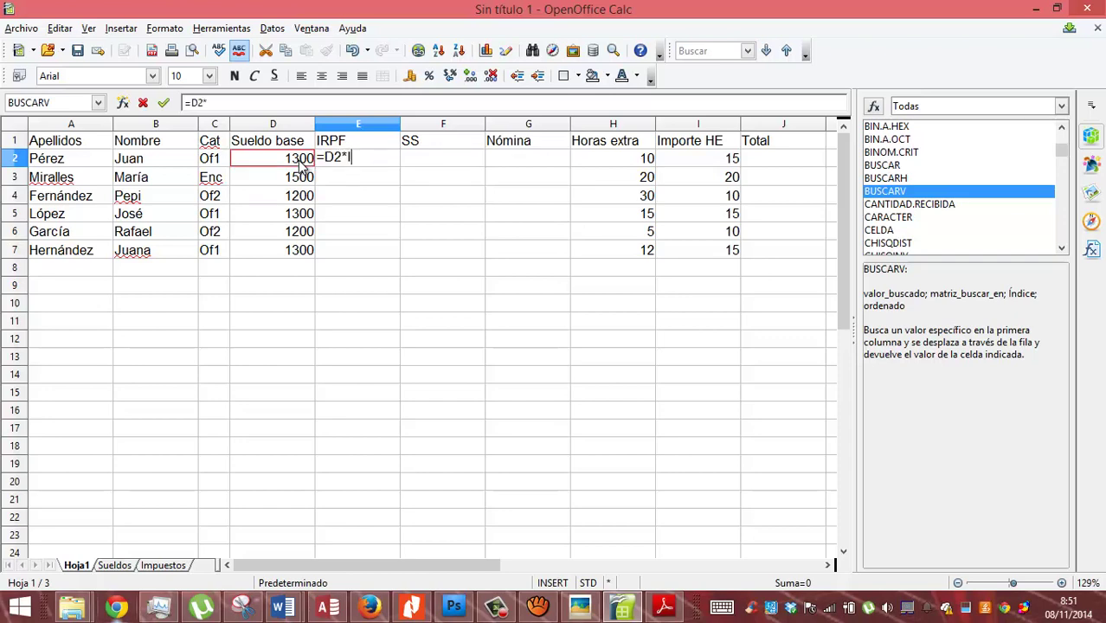
text(IRPF)
key(Return)
key(Up)
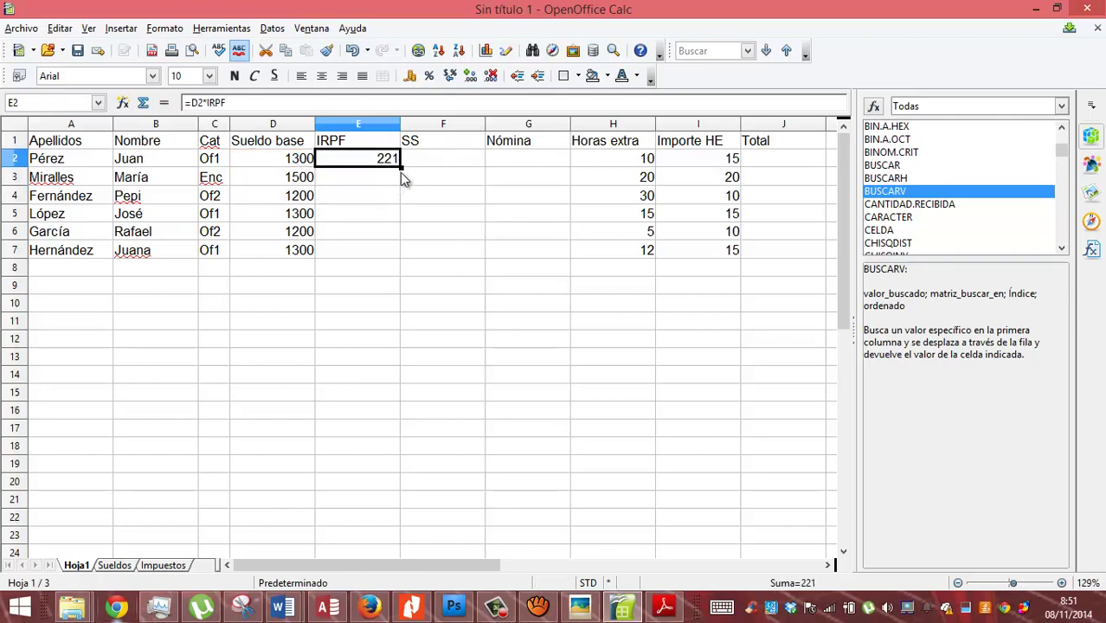
drag(401, 188, 412, 274)
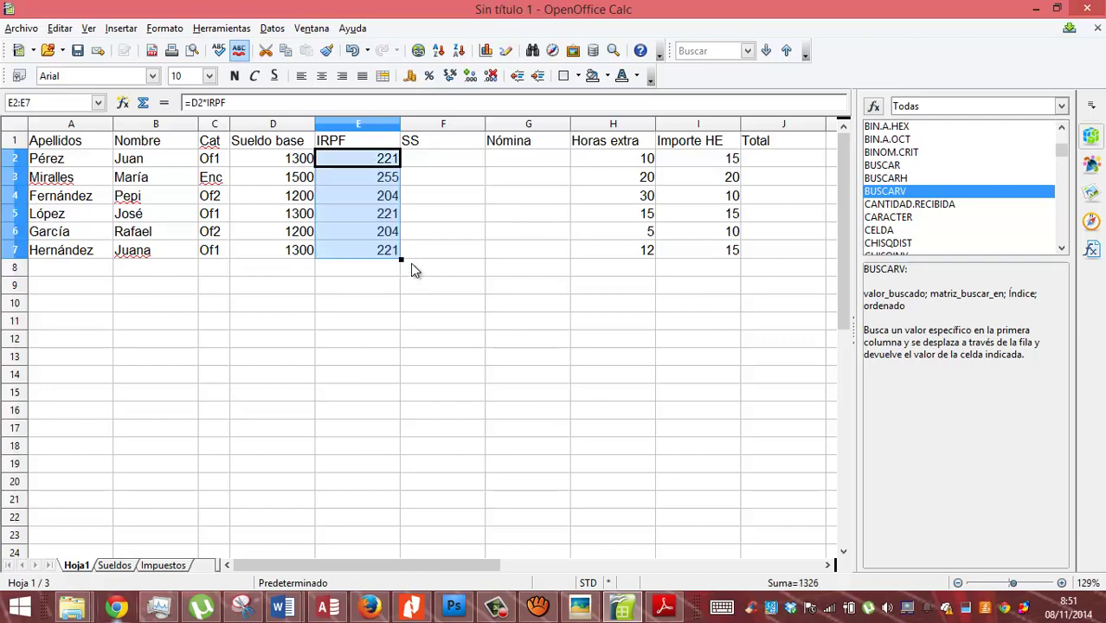
- Enter =D2*SS in F2 of the SS column and fill the formula down to F7
click(435, 157)
text(=)
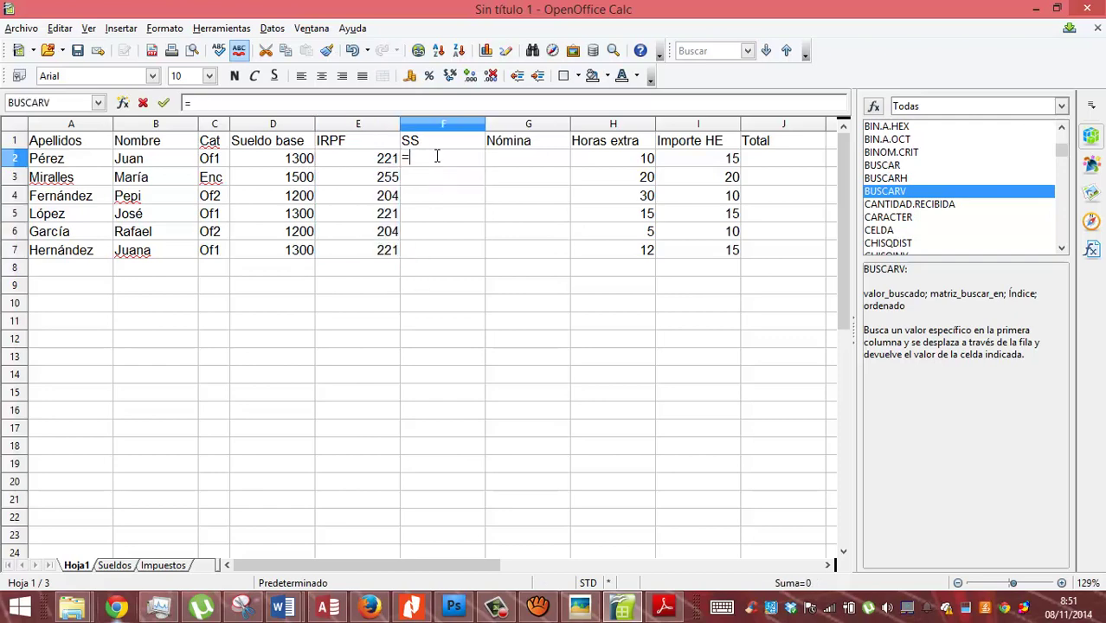
click(296, 164)
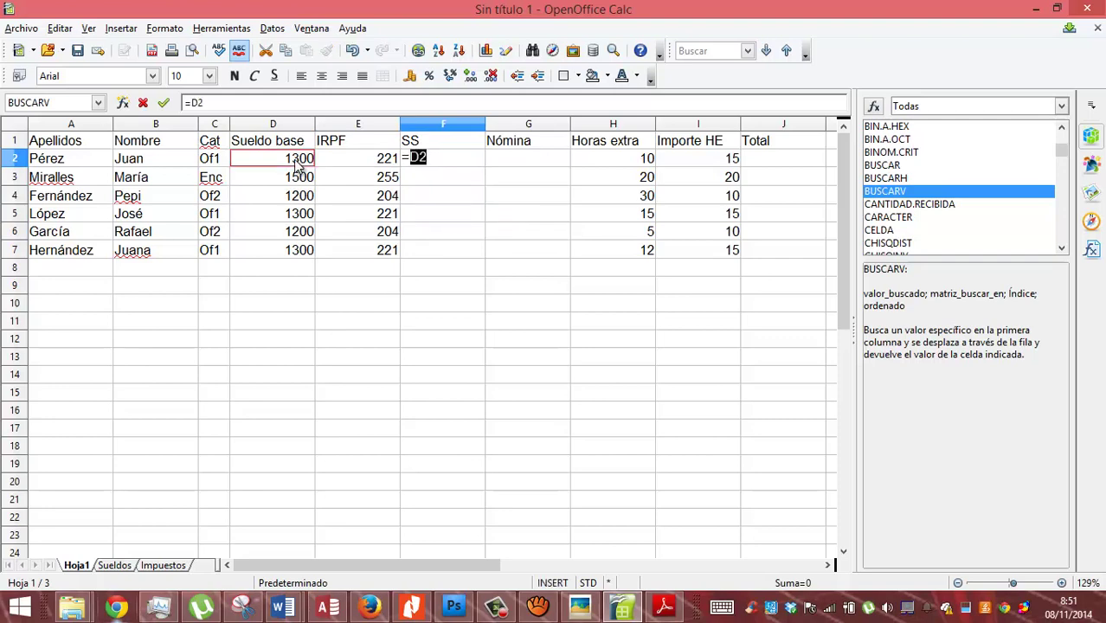
text(*SS)
key(Return)
key(Up)
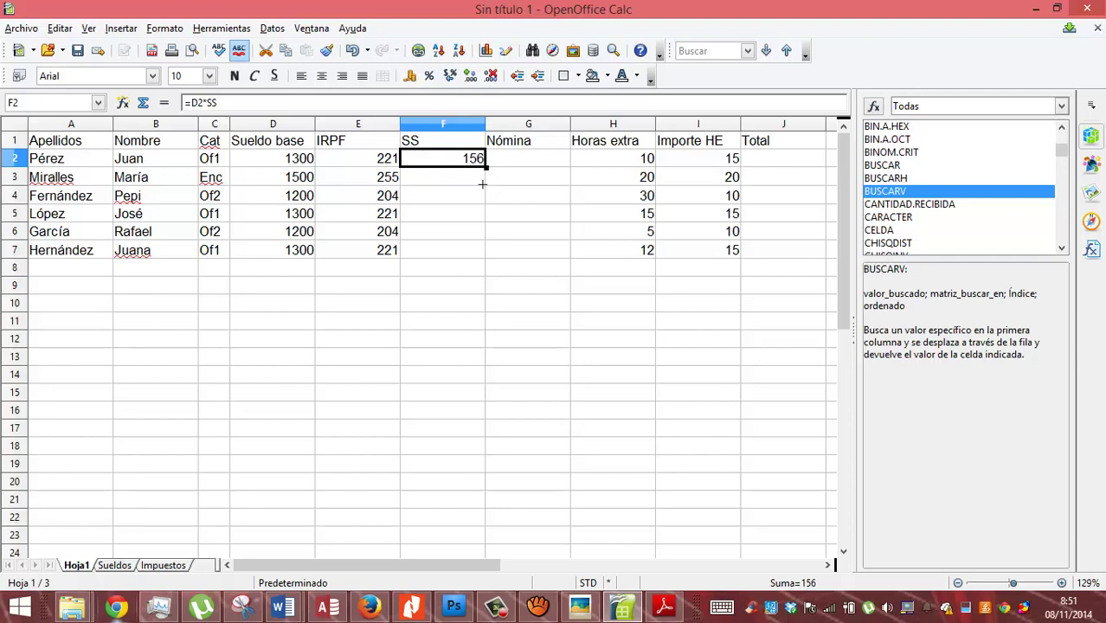
drag(482, 183, 485, 259)
- Enter =D2-E2-F2 in G2 of the Nómina column and fill the formula down to G7
click(541, 166)
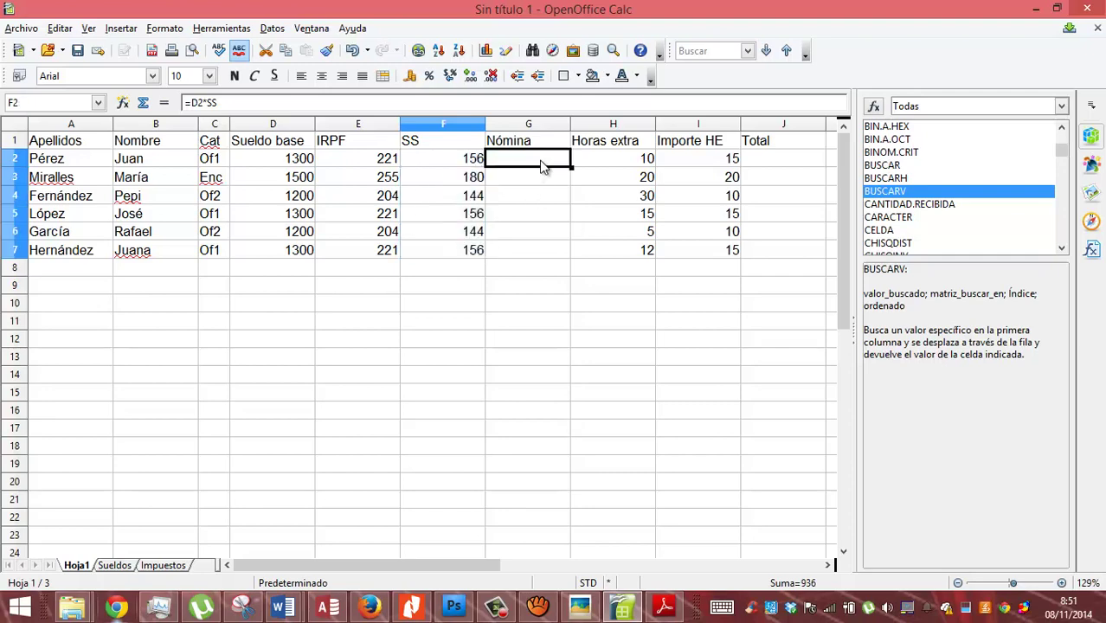
text(=)
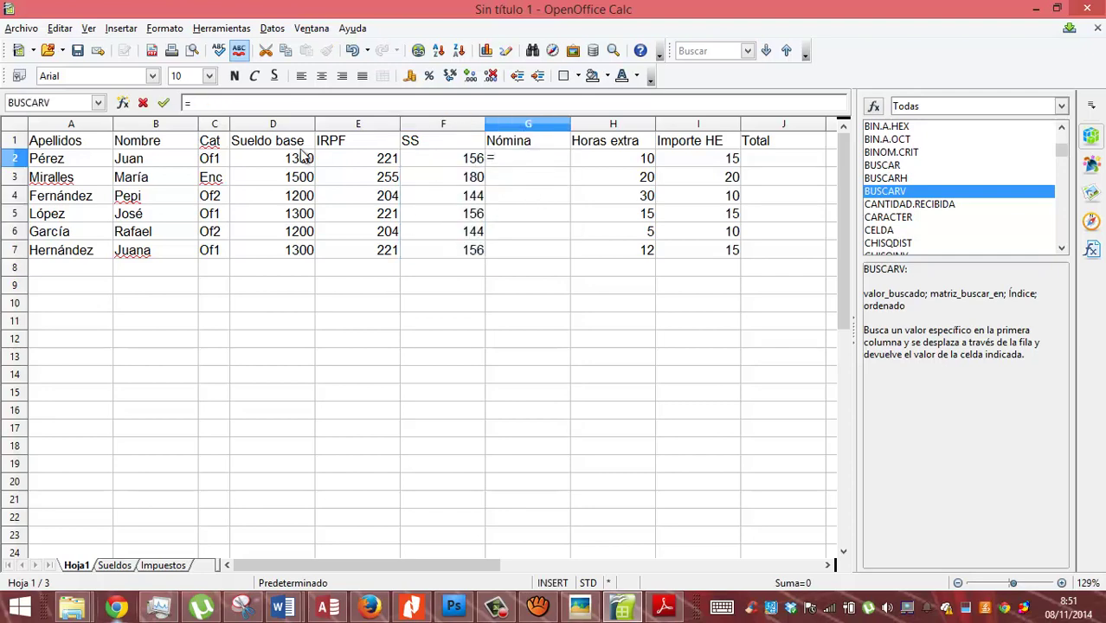
click(292, 165)
text(-)
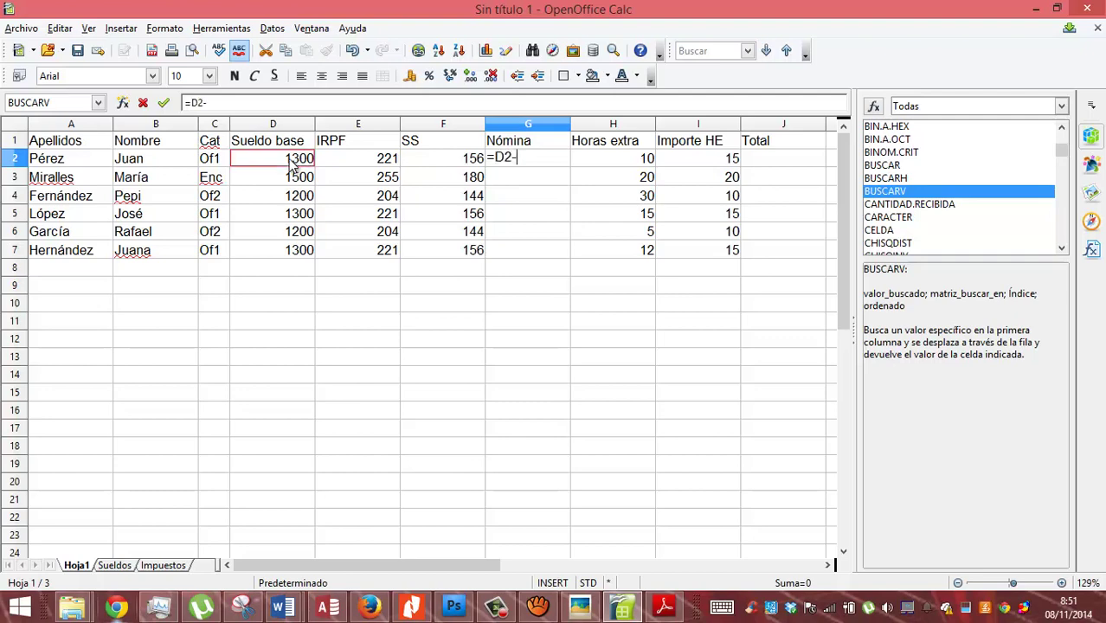
click(347, 158)
text(-)
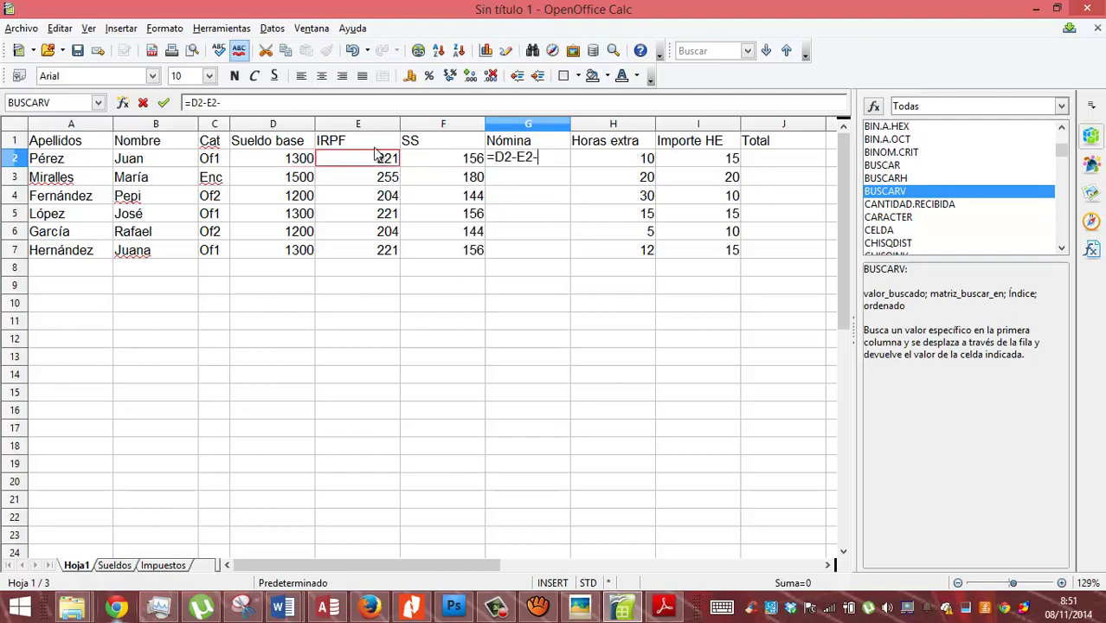
click(413, 158)
key(Return)
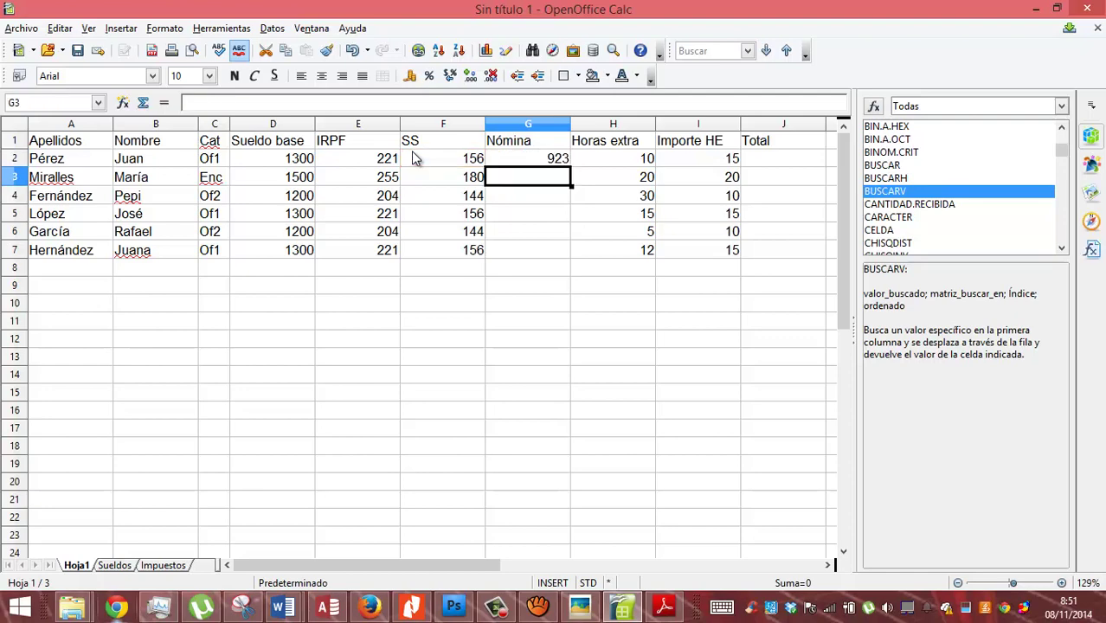
key(Up)
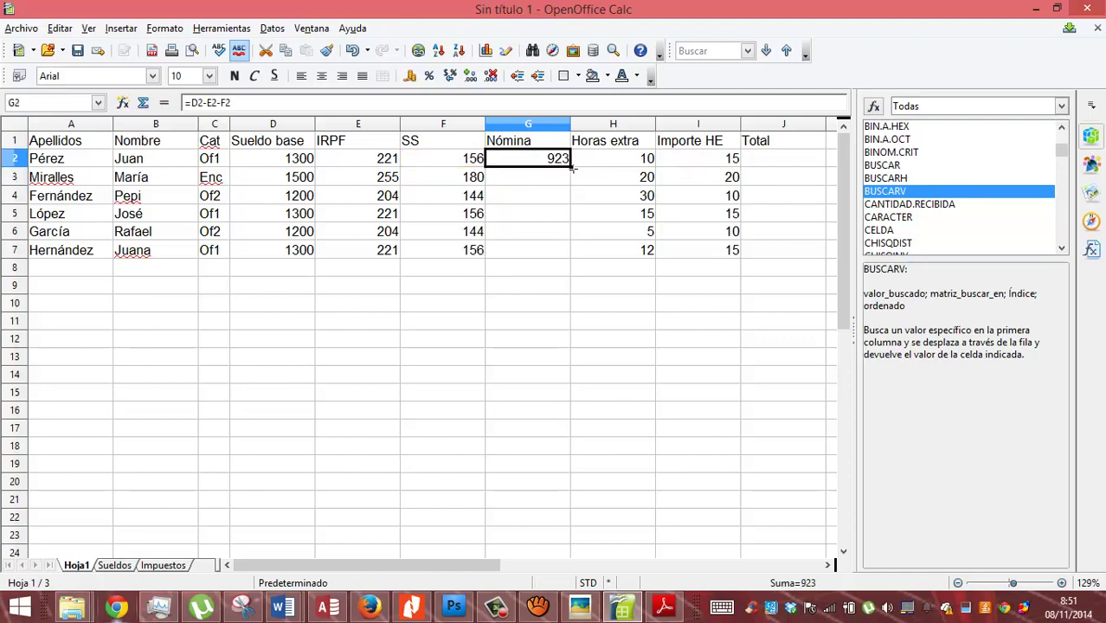
drag(570, 168, 578, 267)
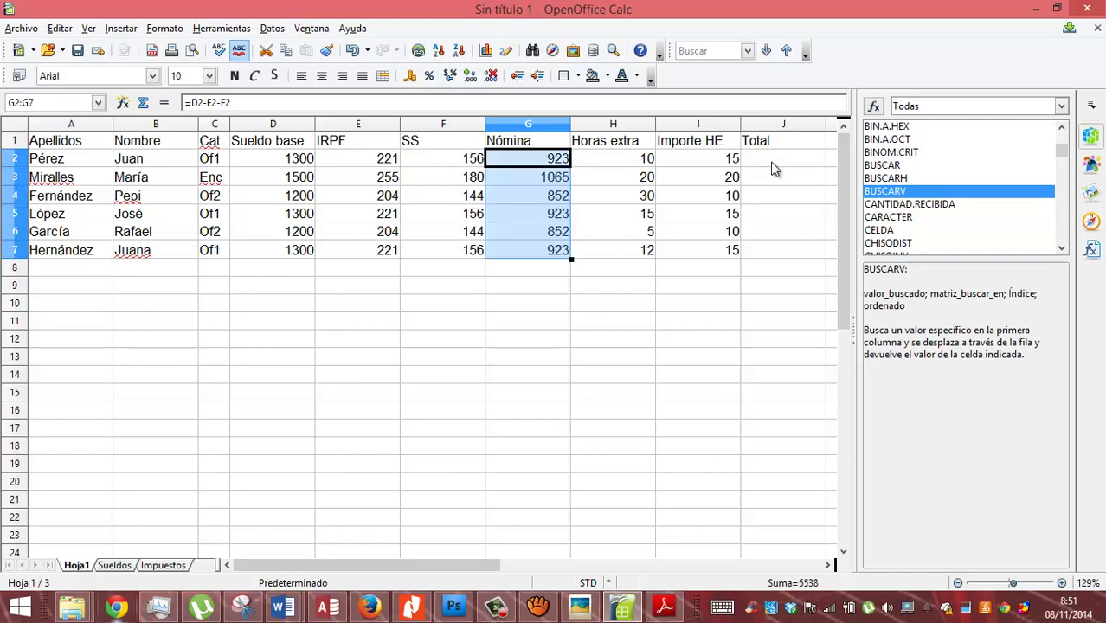
- Shorten the overtime hours heading in H1 to HE and narrow column H to suit its short contents
double_click(655, 126)
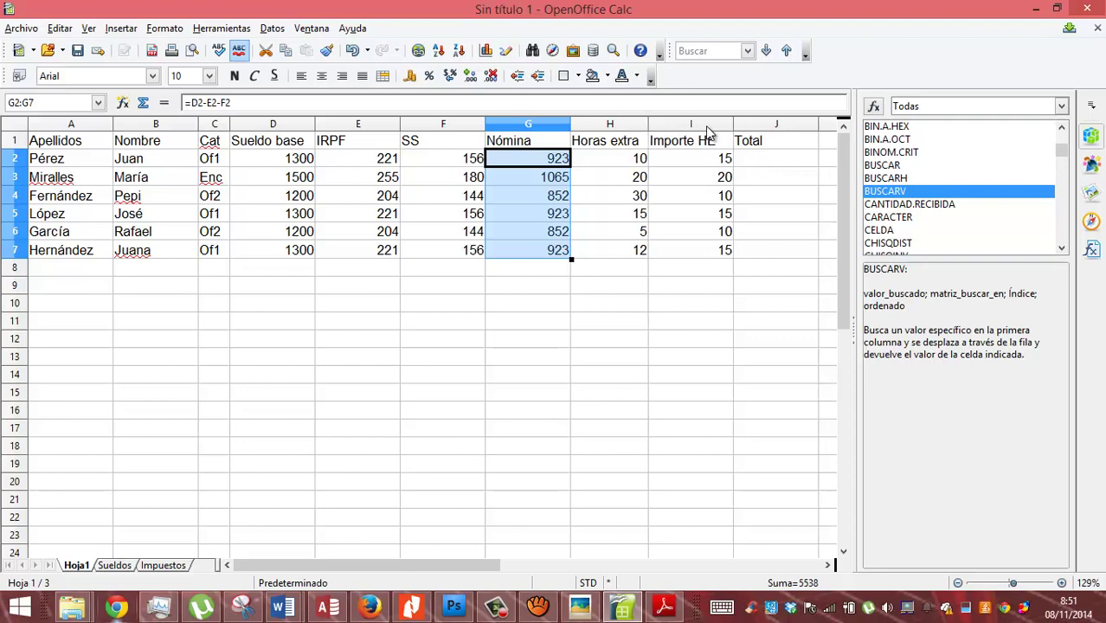
click(622, 145)
text(HE)
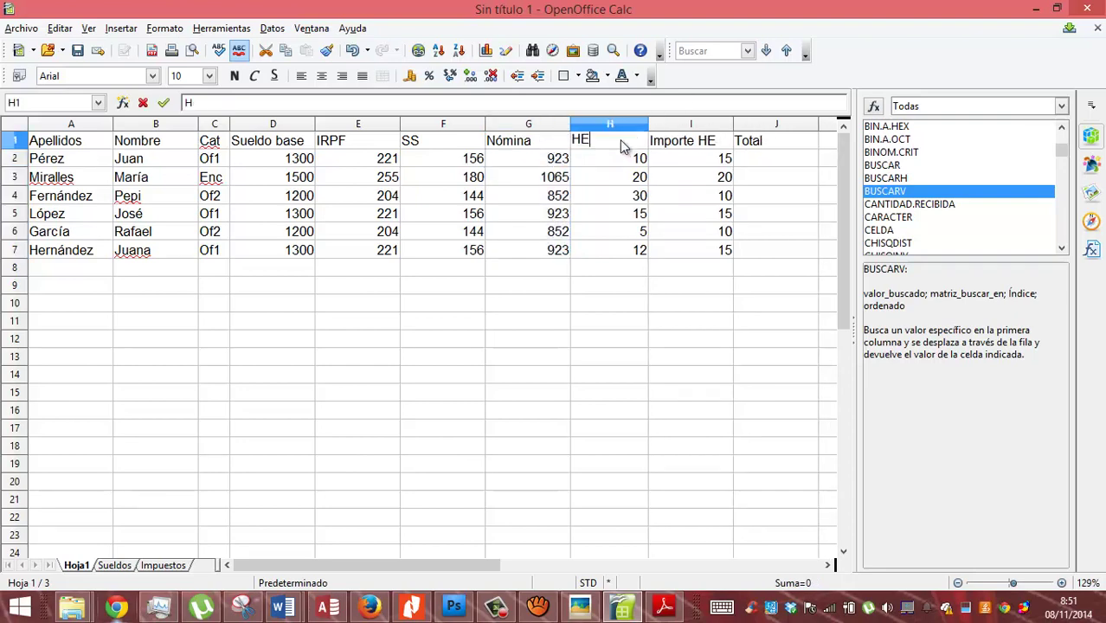
key(Return)
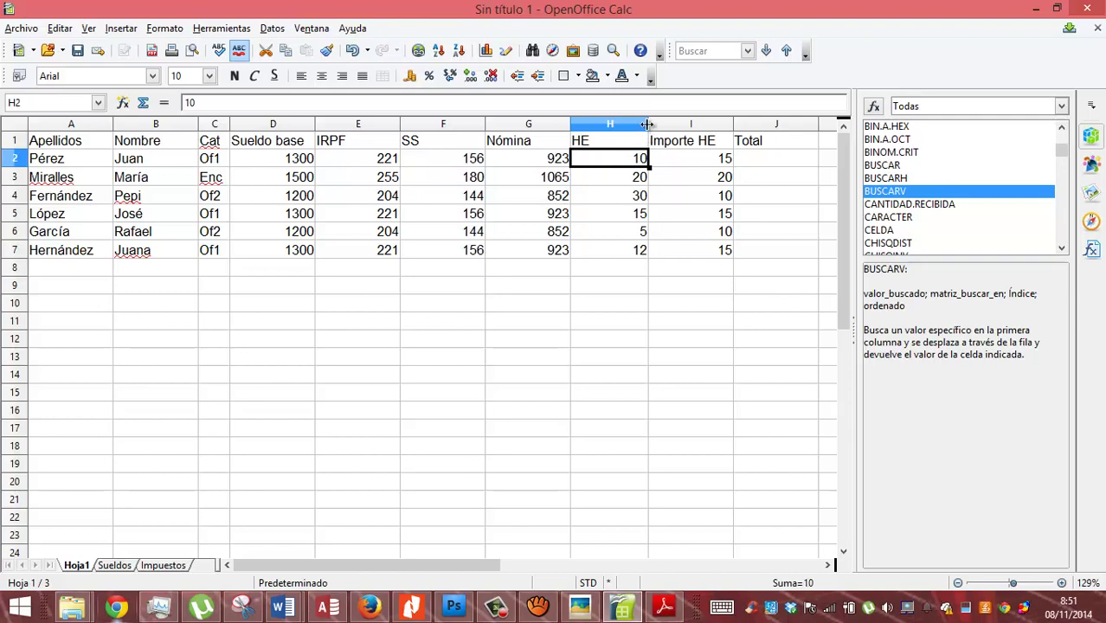
drag(646, 125, 599, 125)
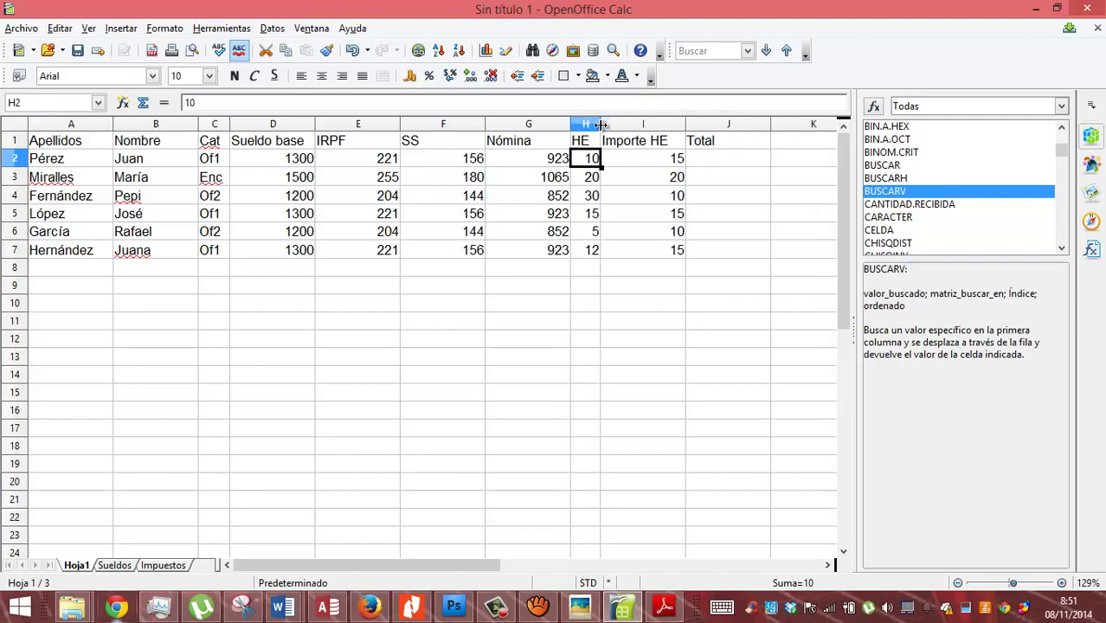
- Change the heading in I1 to ImpHE and fit the width of column I to its contents
click(647, 143)
key(BackSpace)
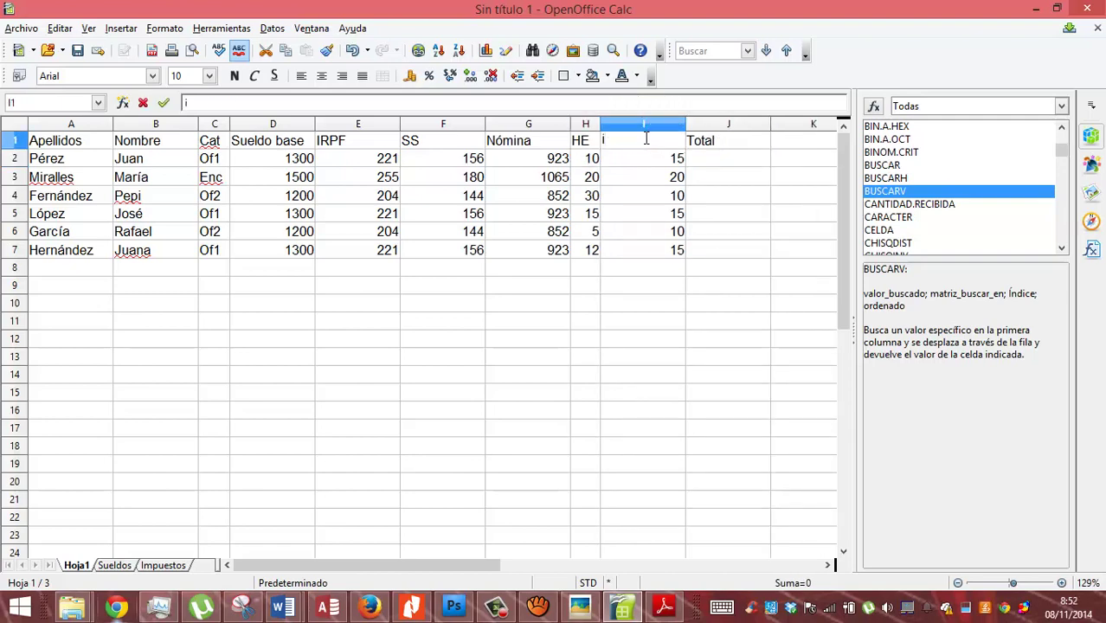
double_click(646, 140)
text(ImpHE)
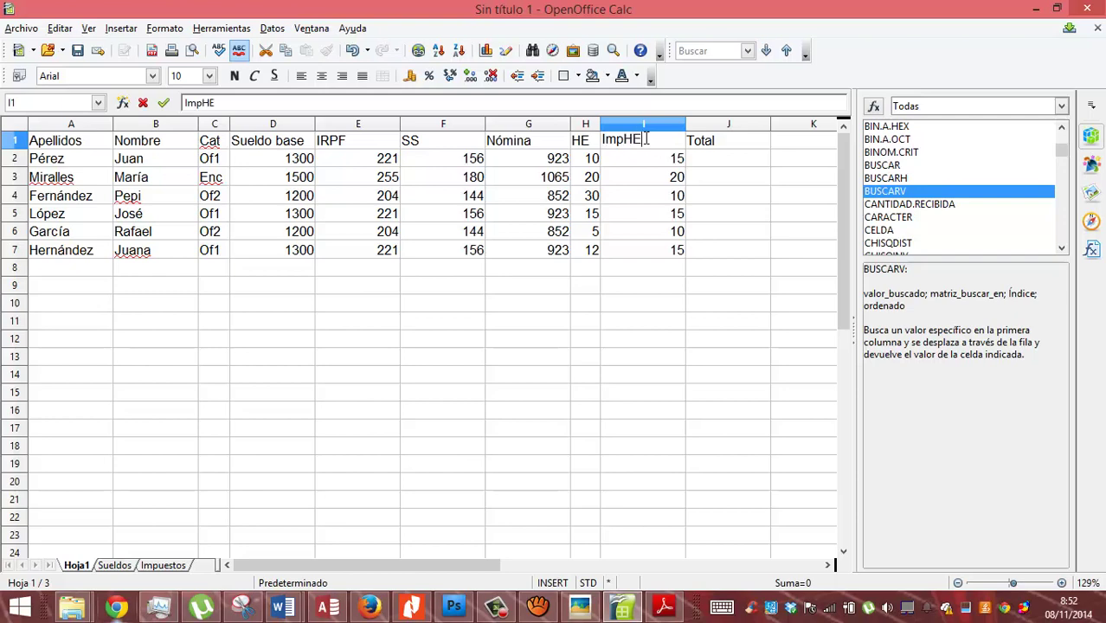
key(Tab)
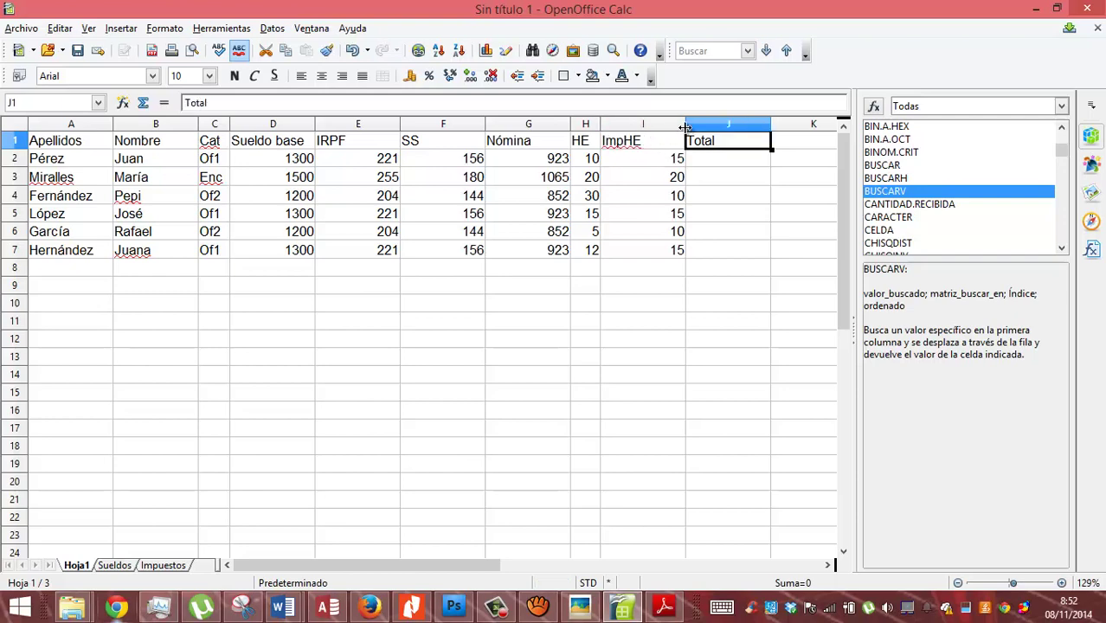
double_click(686, 127)
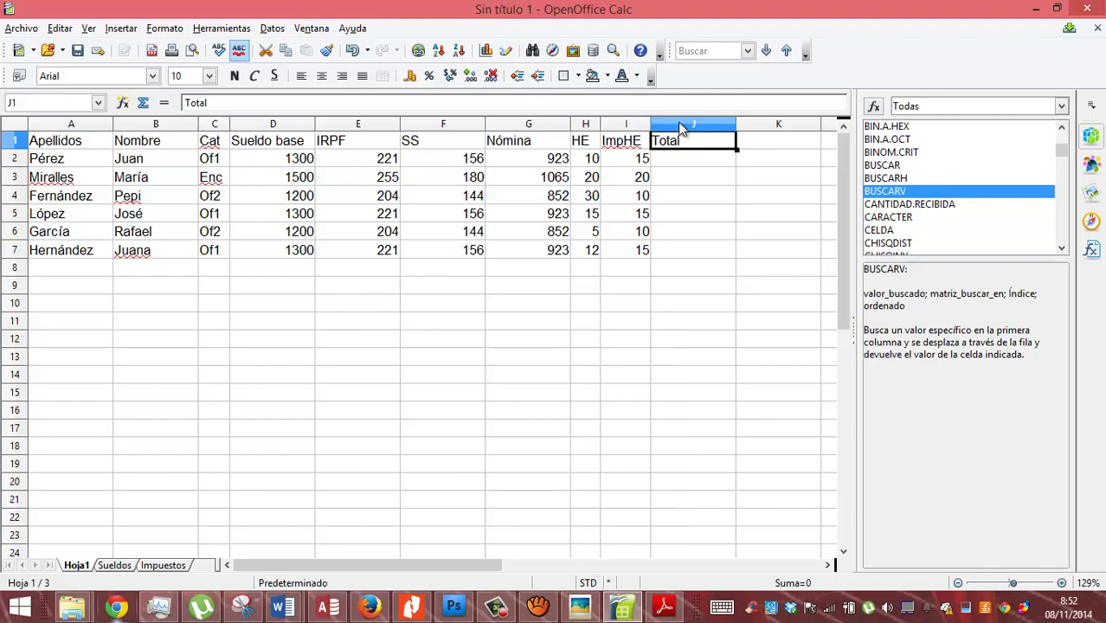
- Insert a new column before Total and enter the heading TotalHE in J1
right_click(681, 129)
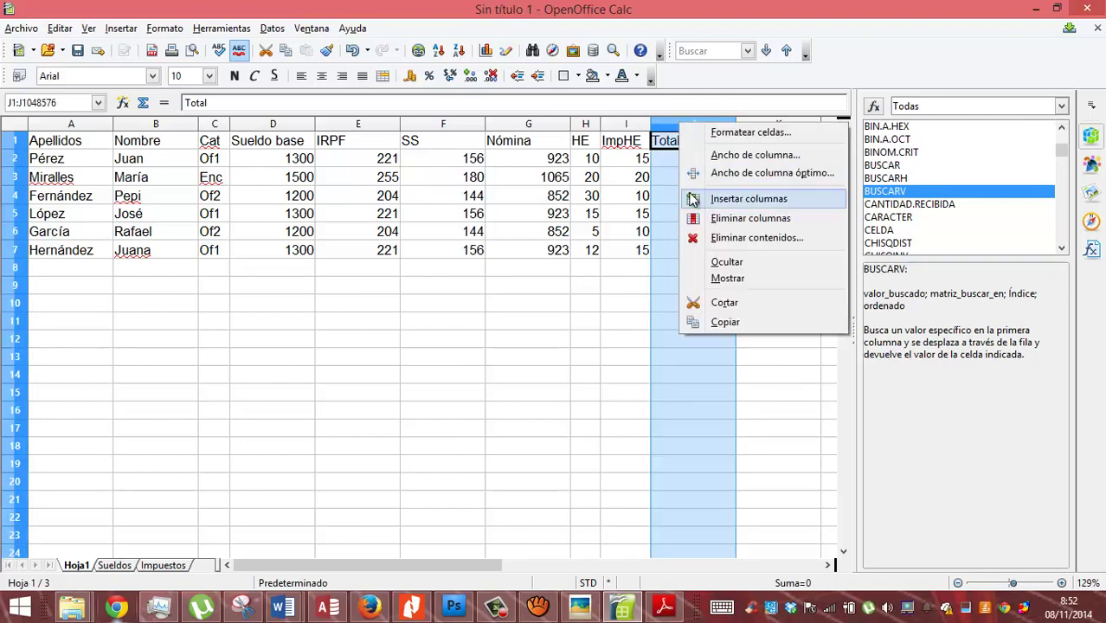
click(693, 199)
click(686, 152)
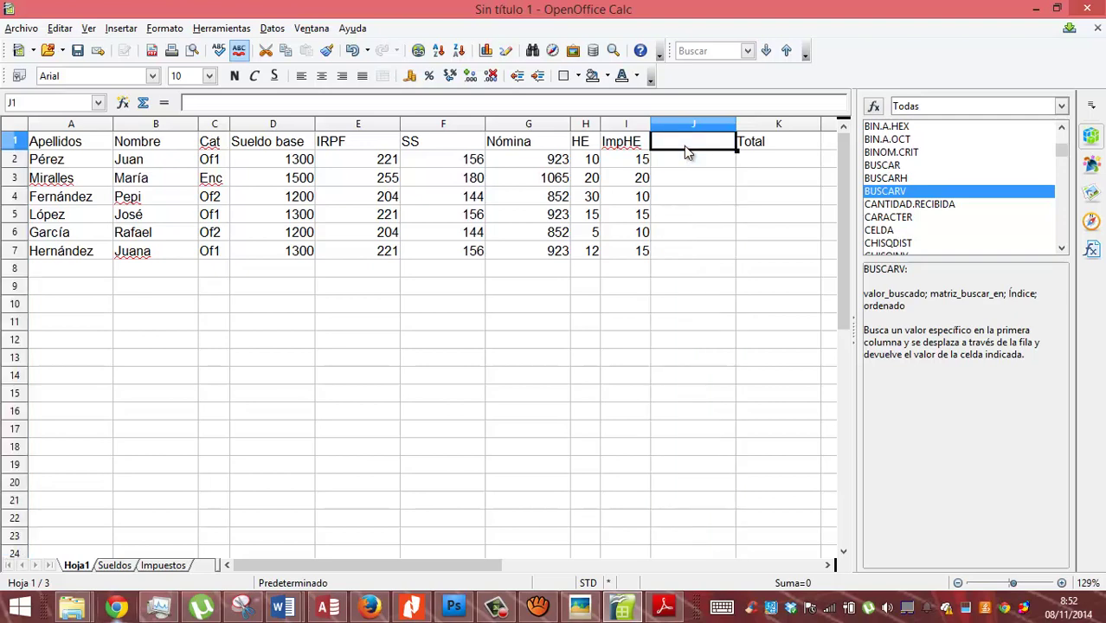
text(To)
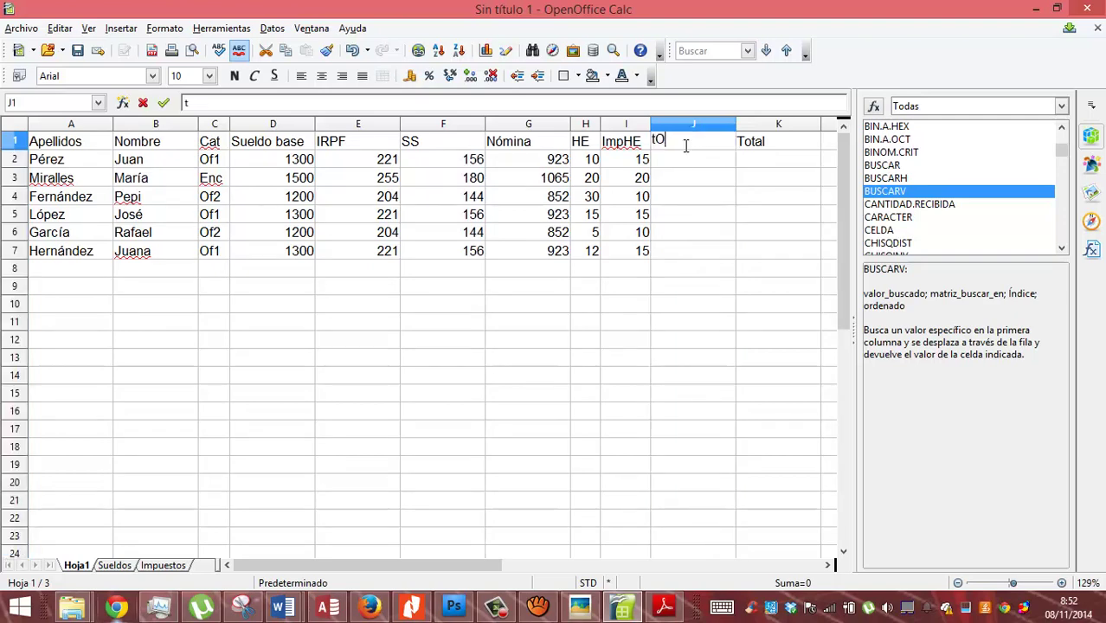
key(BackSpace)
key(BackSpace)
text(TotalHE)
key(Return)
- Enter =H2*I2 in J2 of the TotalHE column and fill the formula down to J7
text(=)
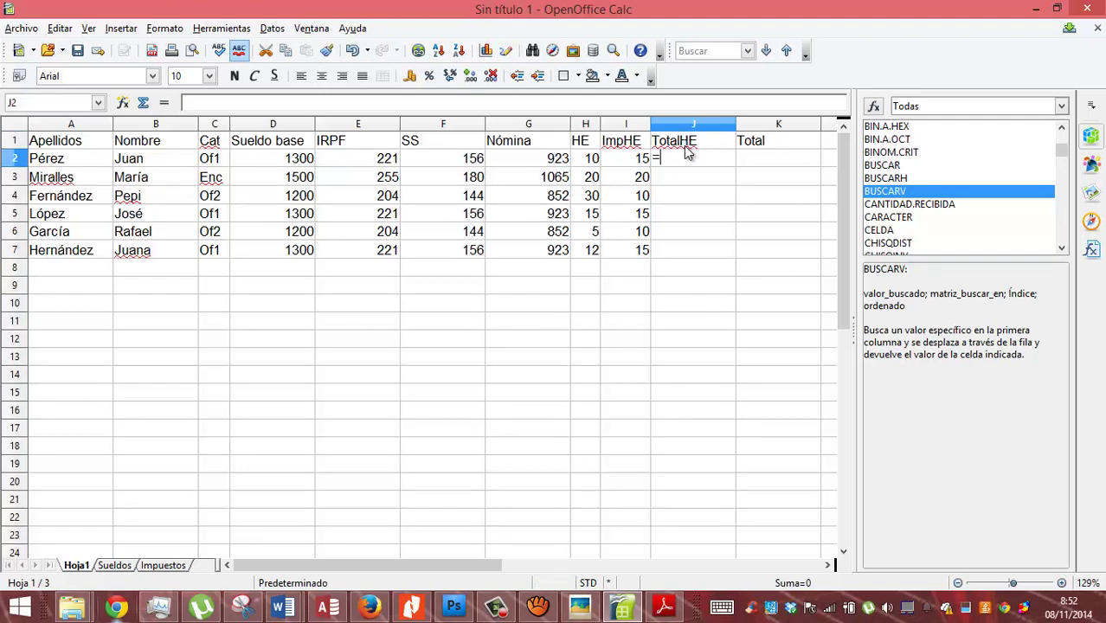
click(592, 161)
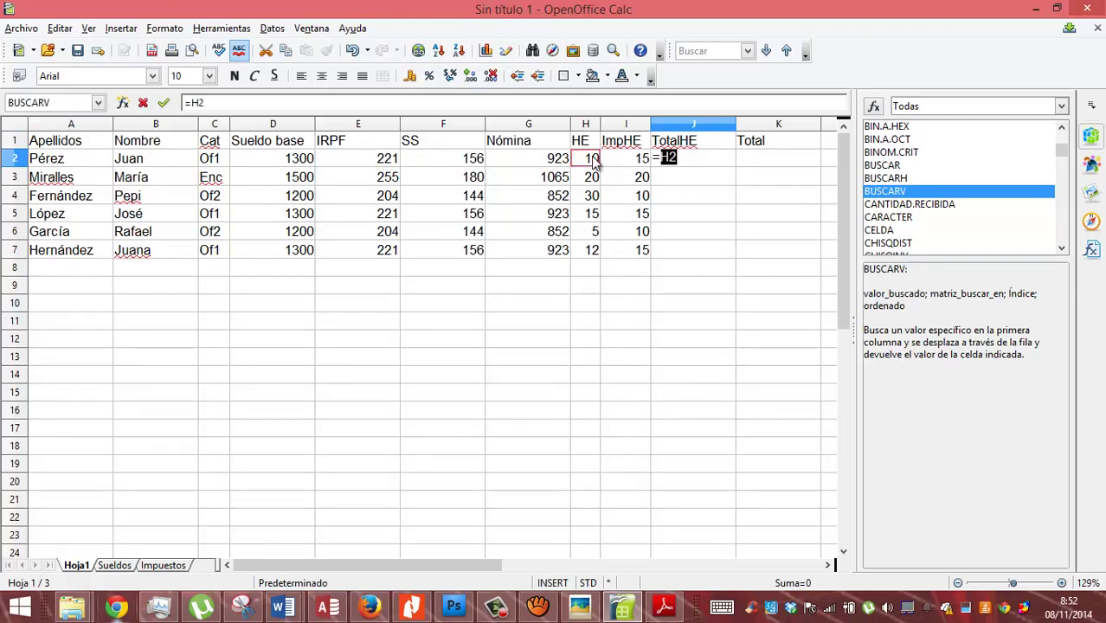
text(*)
click(638, 162)
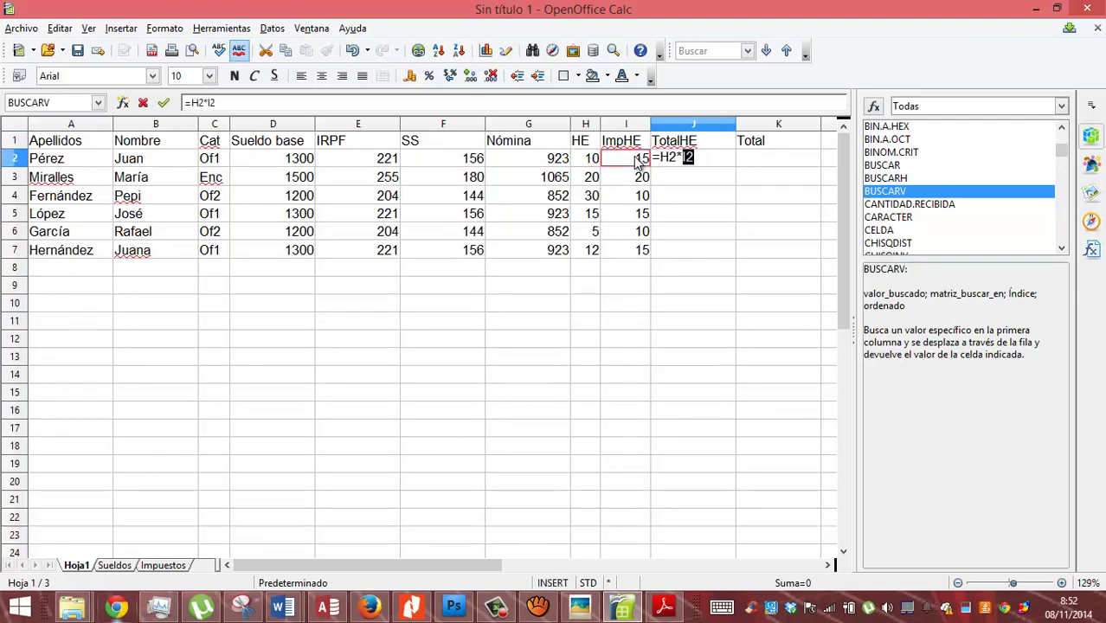
key(Return)
click(701, 160)
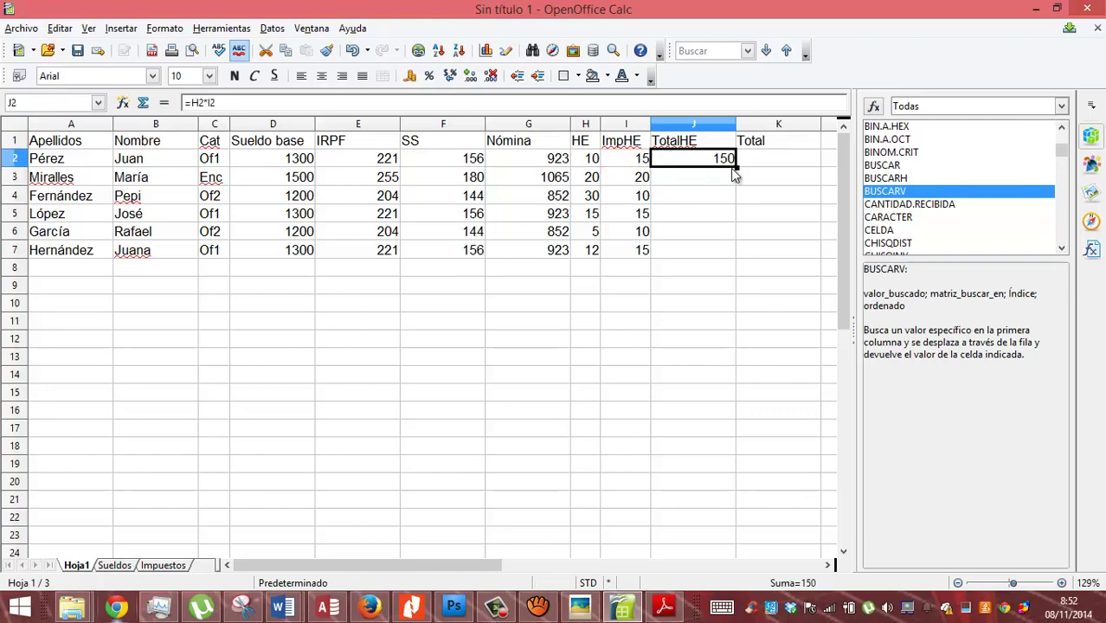
drag(734, 166, 730, 253)
- Enter =G2+J2 in K2 to add the payroll and overtime amounts in the Total column
click(769, 156)
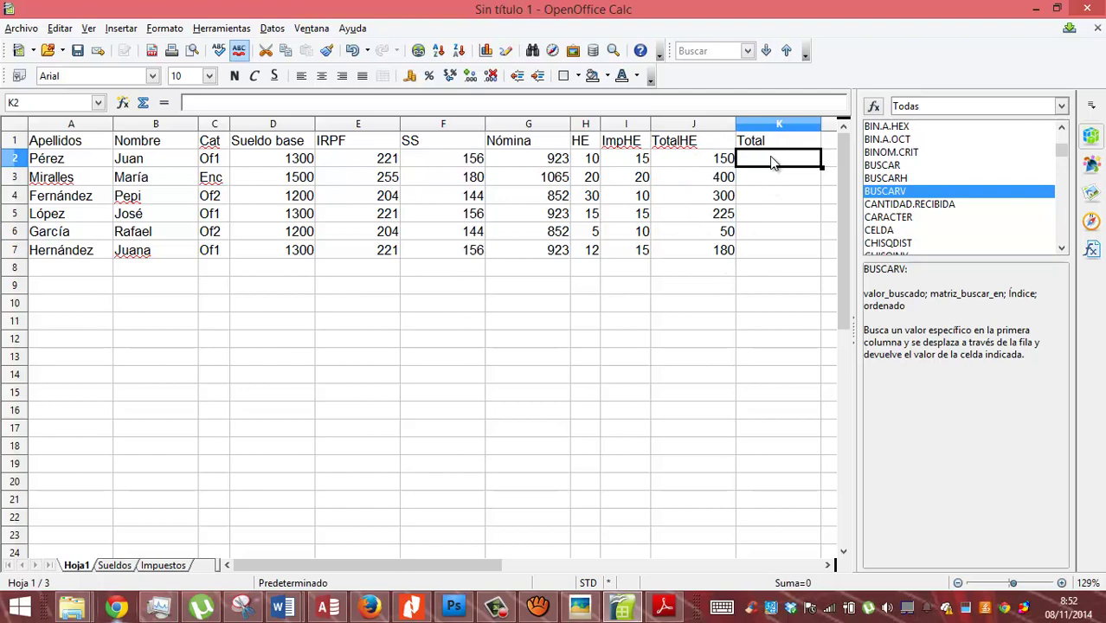
text(=)
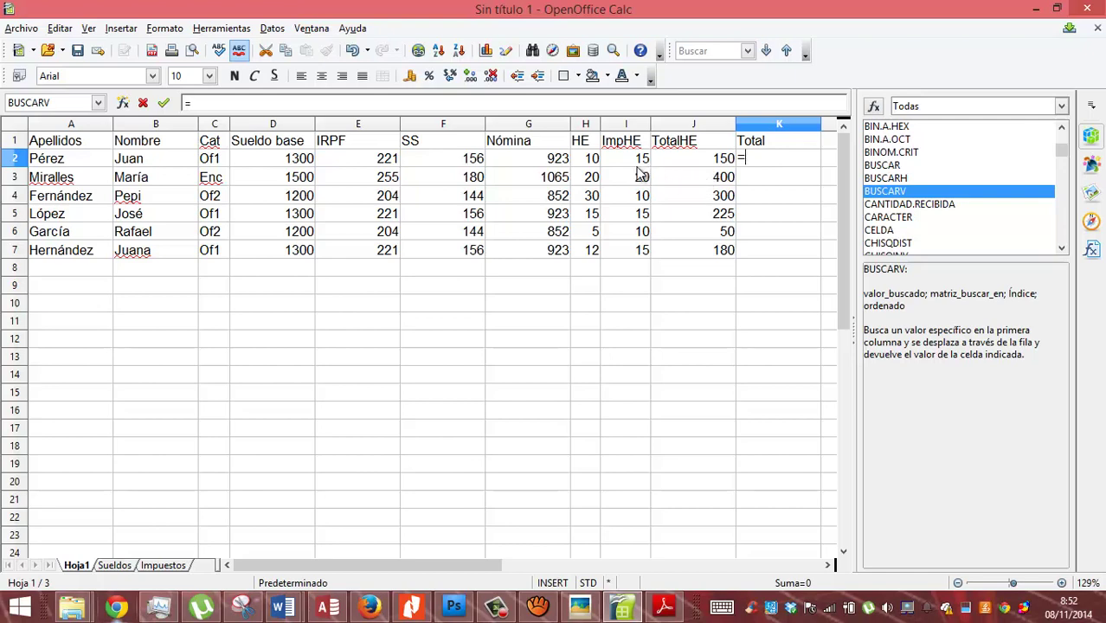
click(517, 161)
text(+)
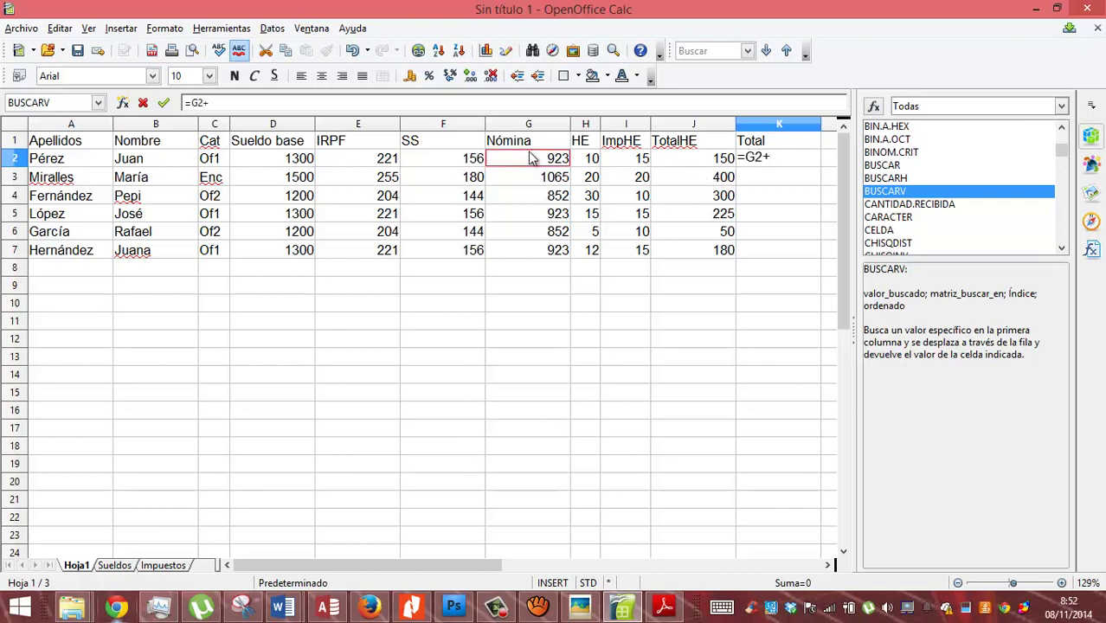
click(682, 157)
key(Return)
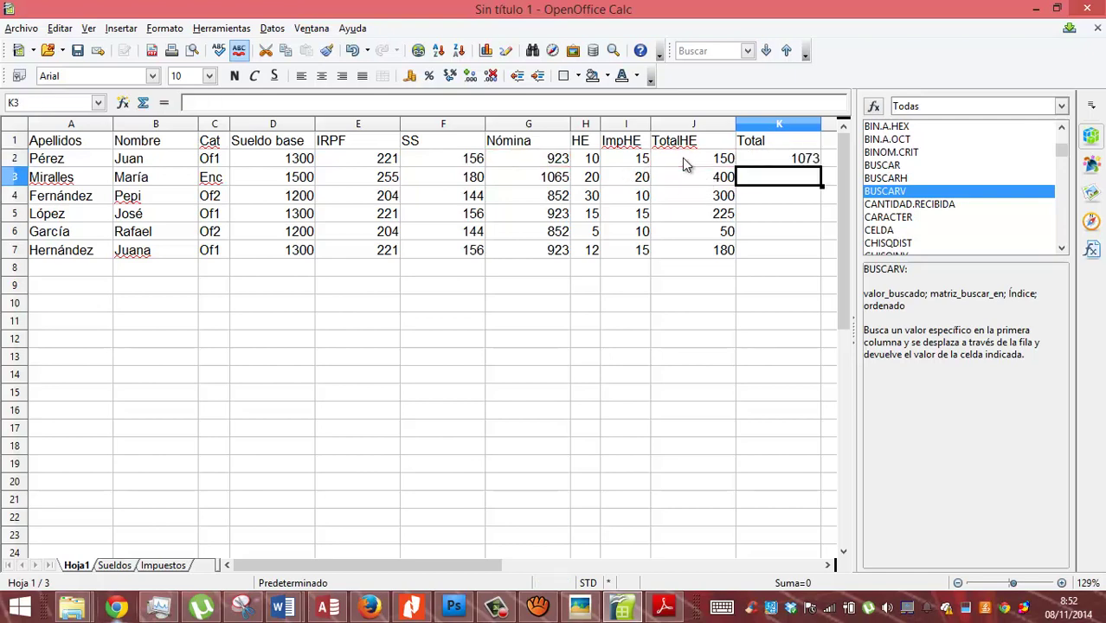
- Fill the Total formula from K2 down to K7, and inspect the base salary lookup formula in D2
key(Up)
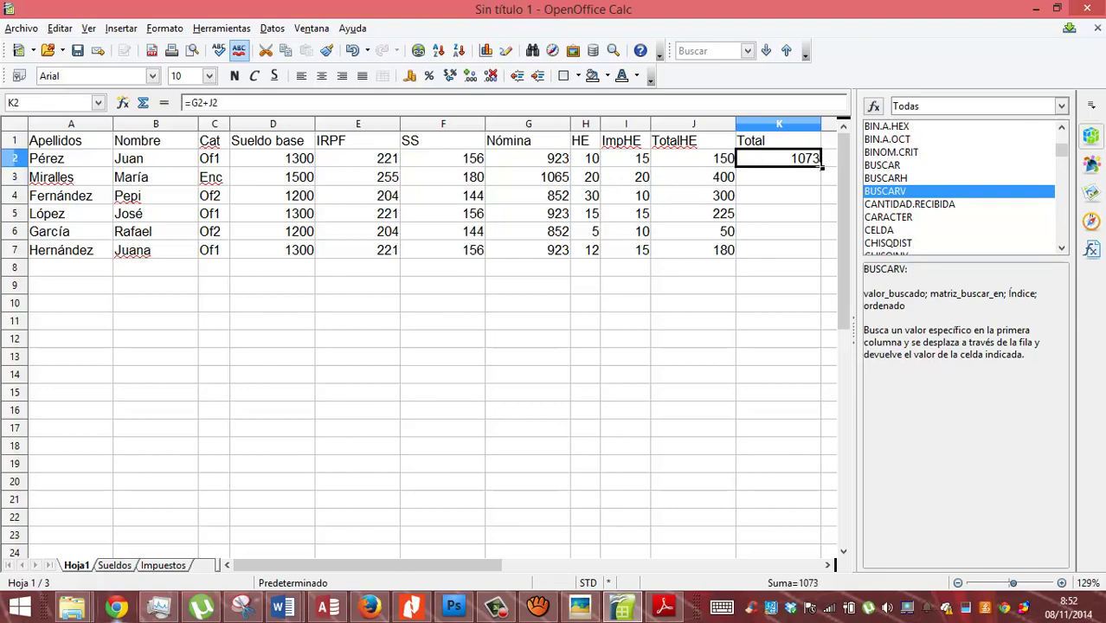
drag(821, 167, 818, 258)
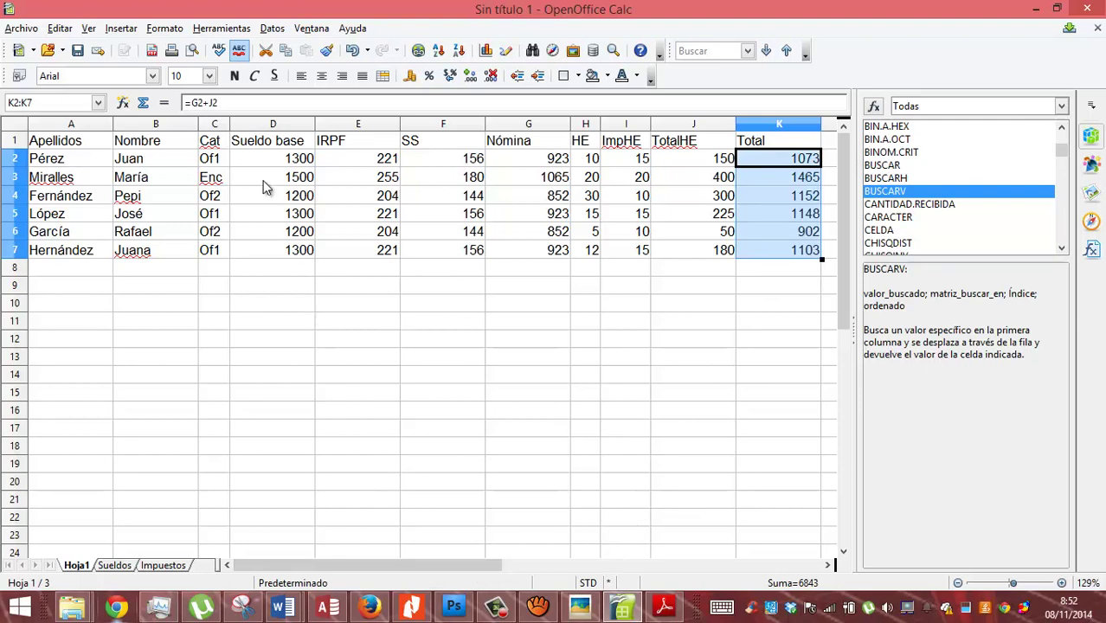
click(222, 163)
click(257, 158)
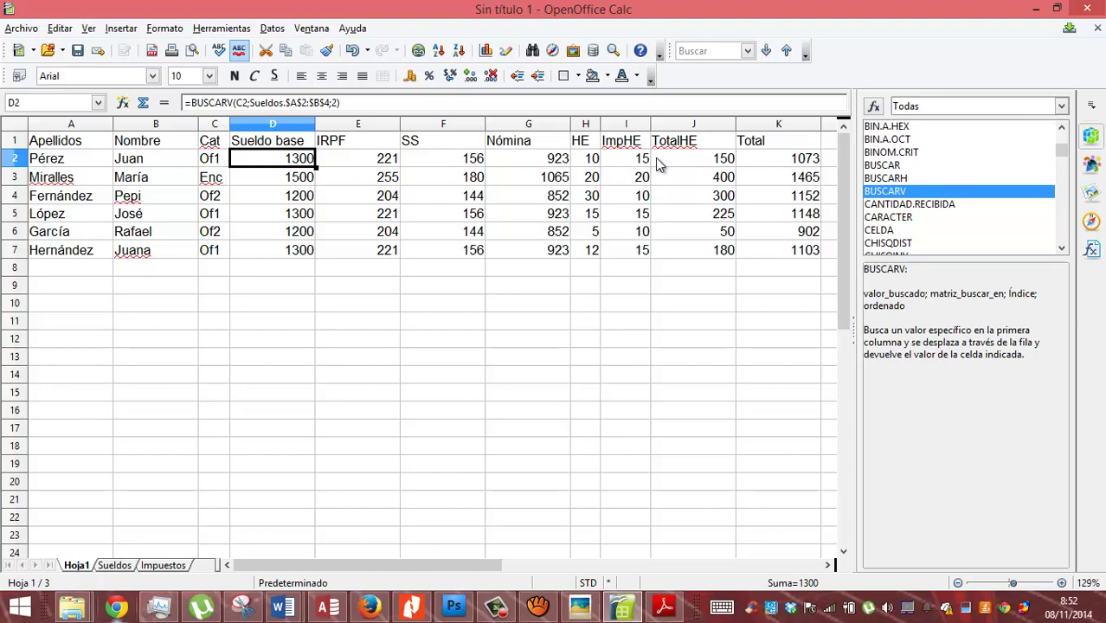
- On the Sueldos sheet, set the base salaries to 2000 for Enc, 1700 for Of1 and 1500 for Of2, and return to Hoja1
click(113, 565)
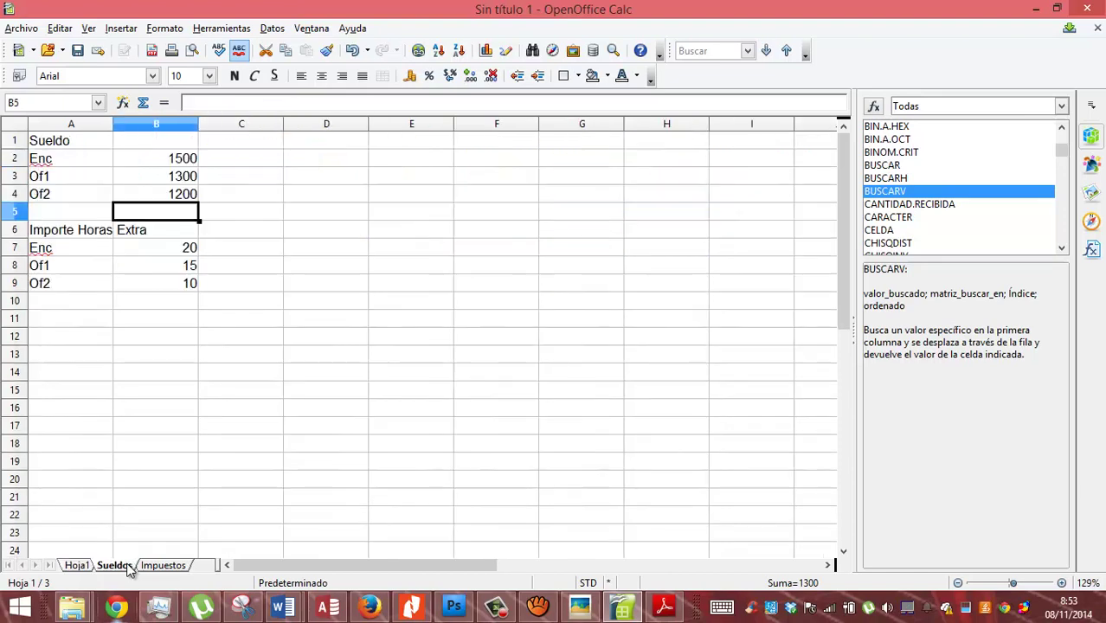
click(196, 164)
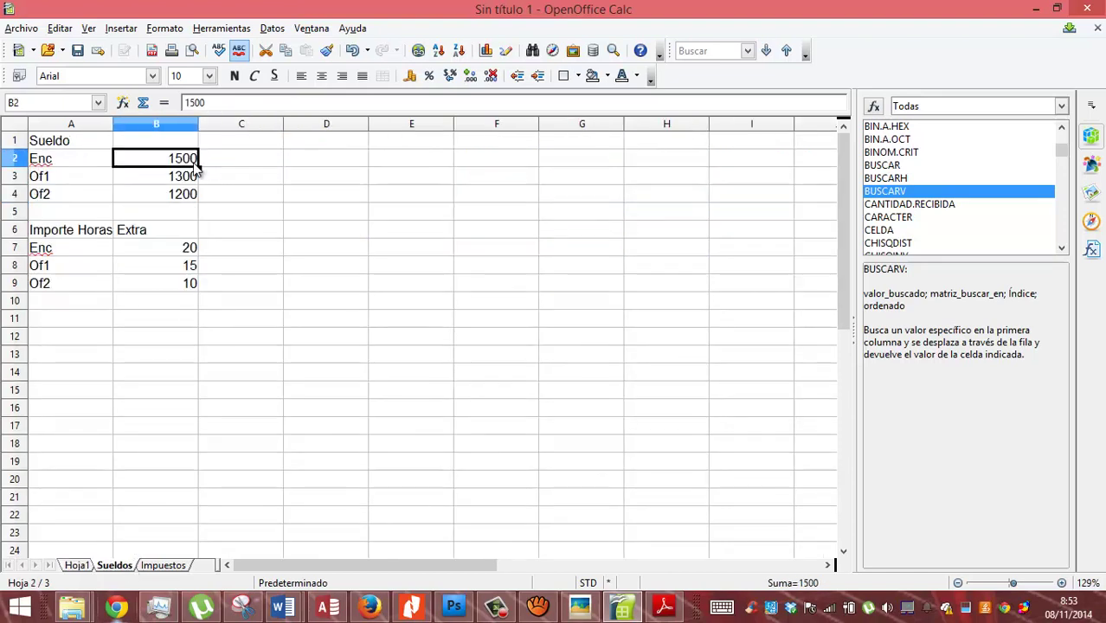
text(20)
key(Return)
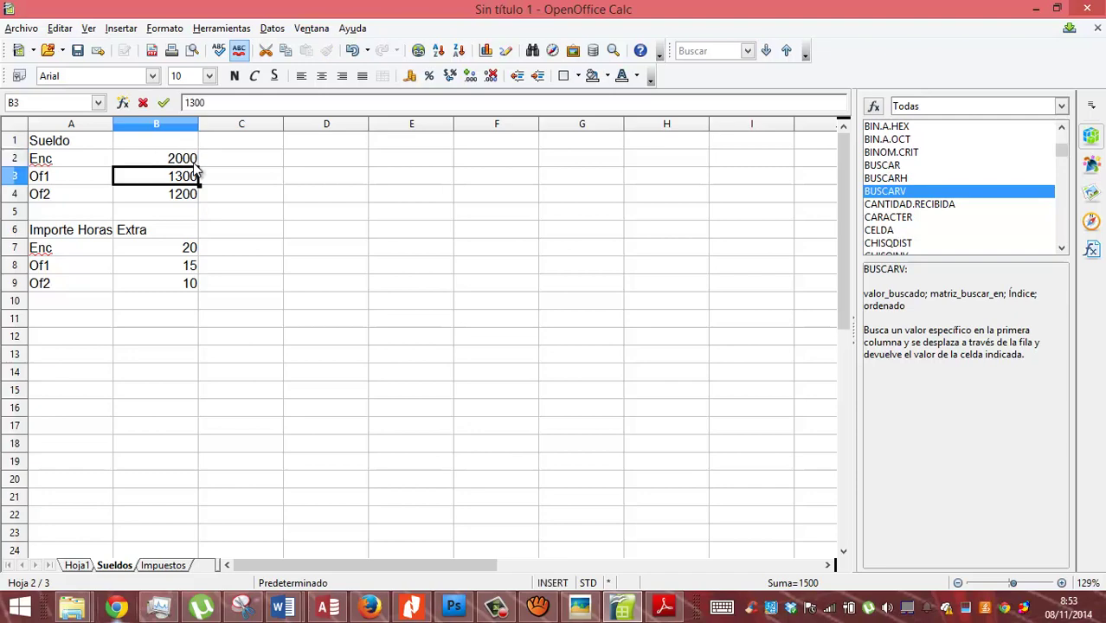
text(170)
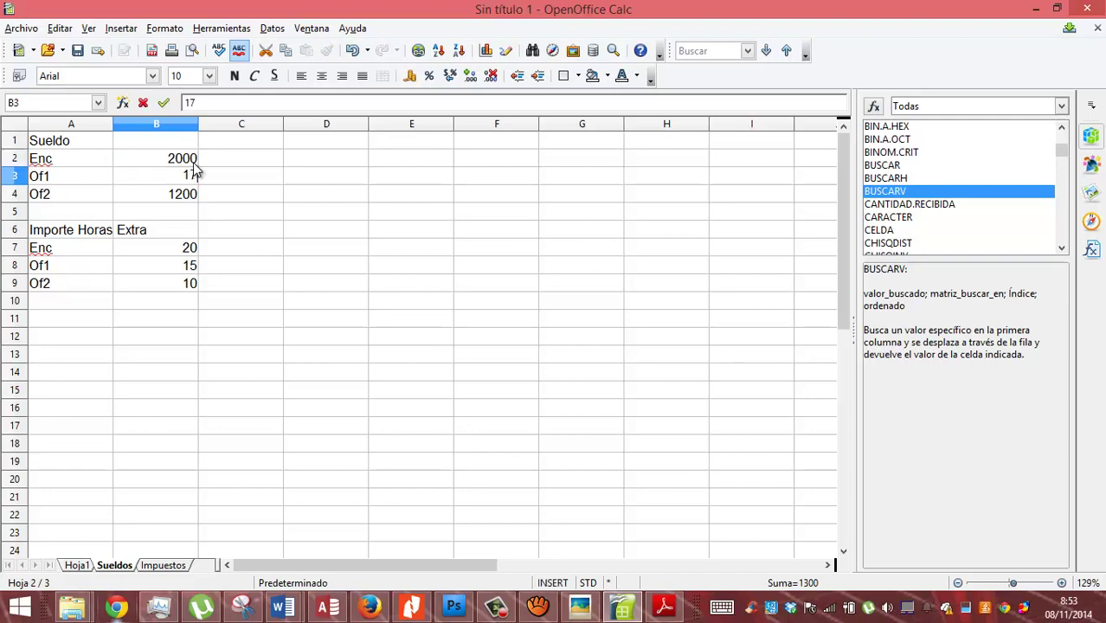
key(Return)
text(1)
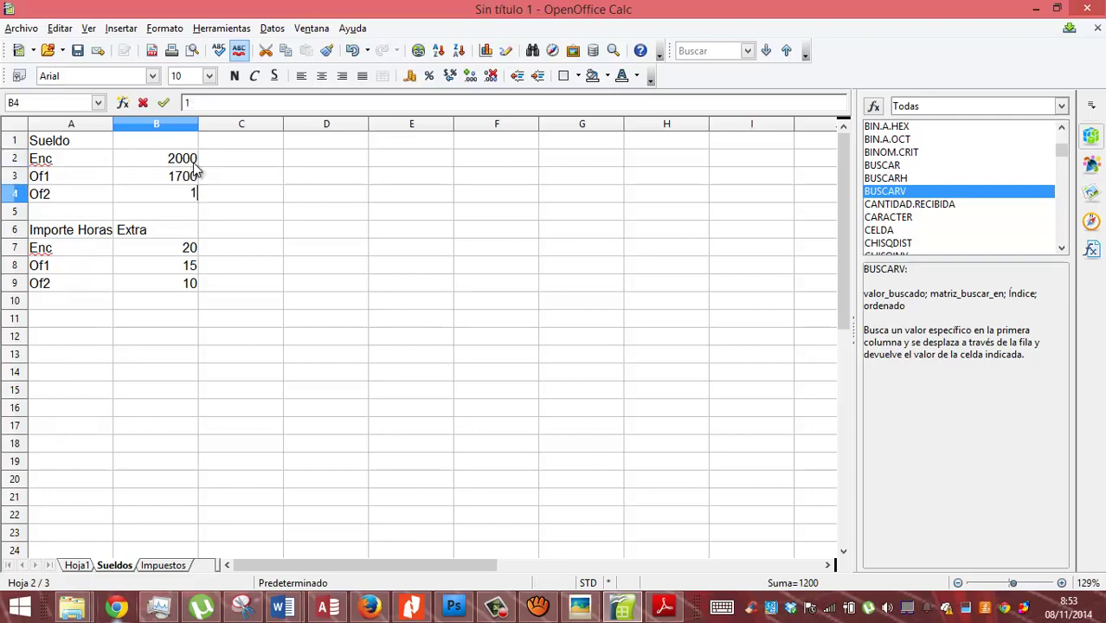
text(500)
key(Return)
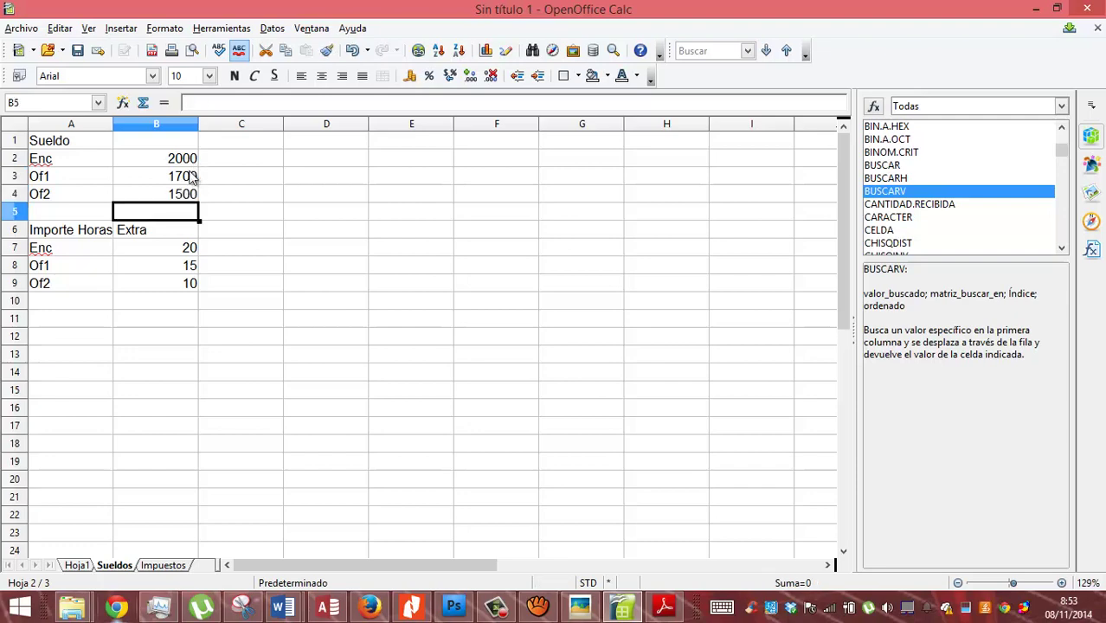
click(86, 565)
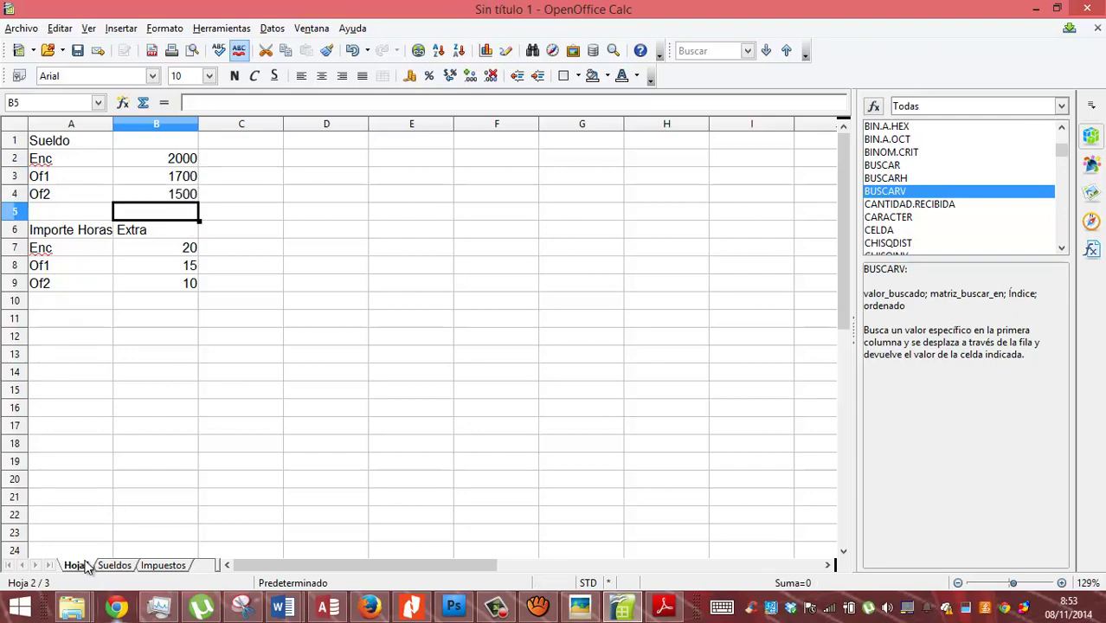